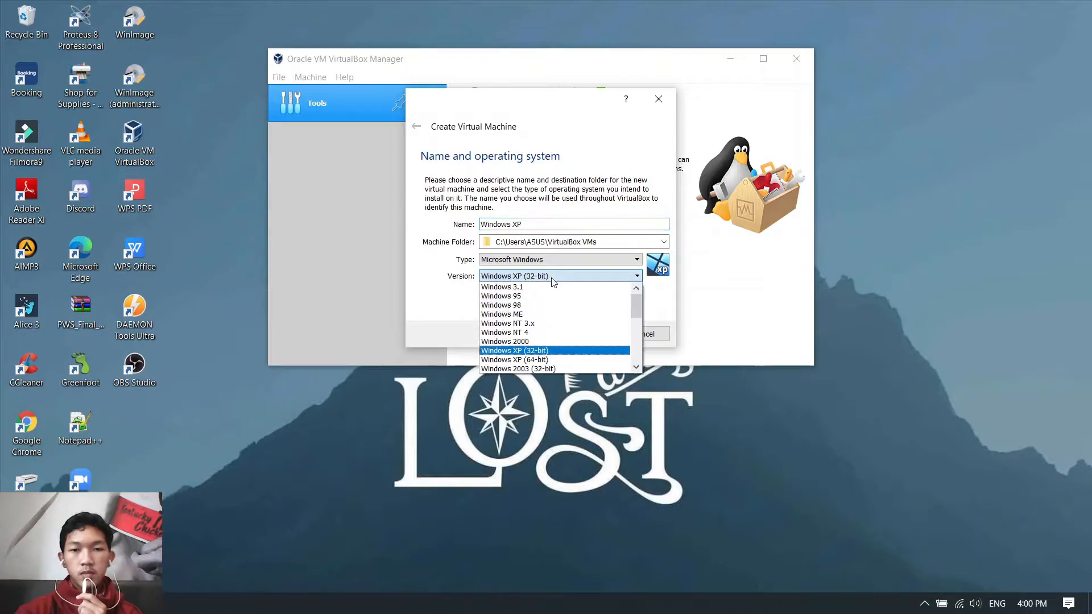
- Choose Windows XP (64-bit) as the new machine's version
{"action": "scroll", "coordinate": [533, 326], "scroll_direction": "down", "scroll_amount": 1}
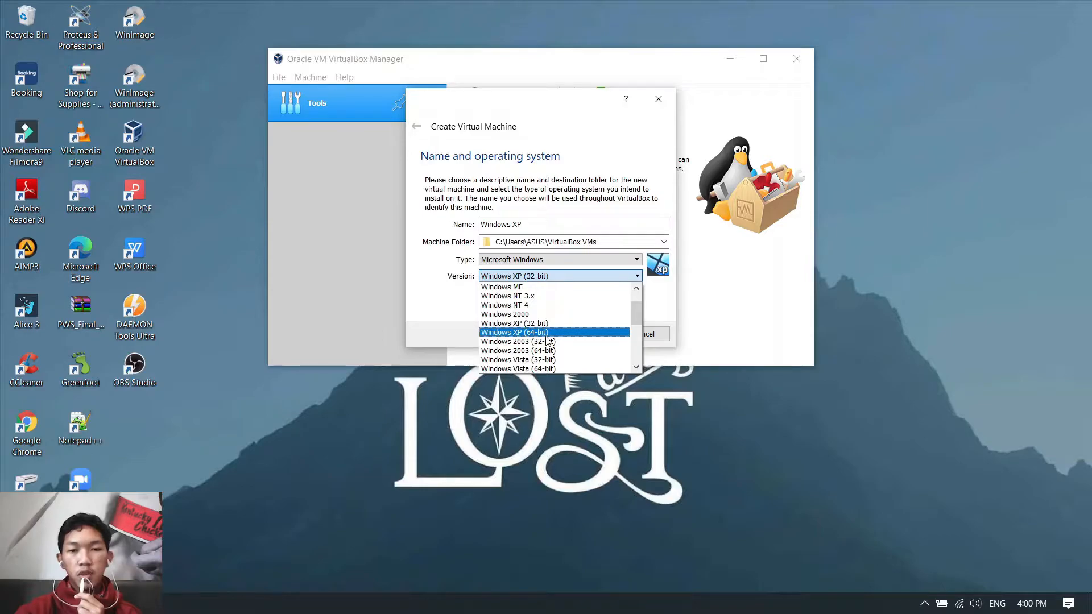
{"action": "left_click", "coordinate": [546, 335]}
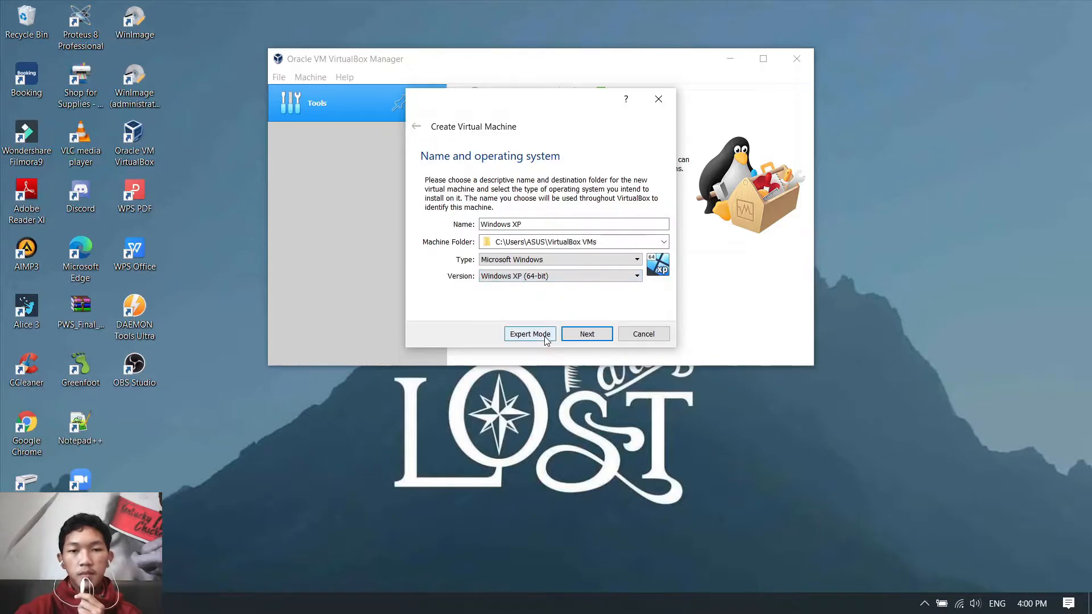
- Raise the machine's memory allocation to 2048 MB
{"action": "left_click", "coordinate": [580, 336]}
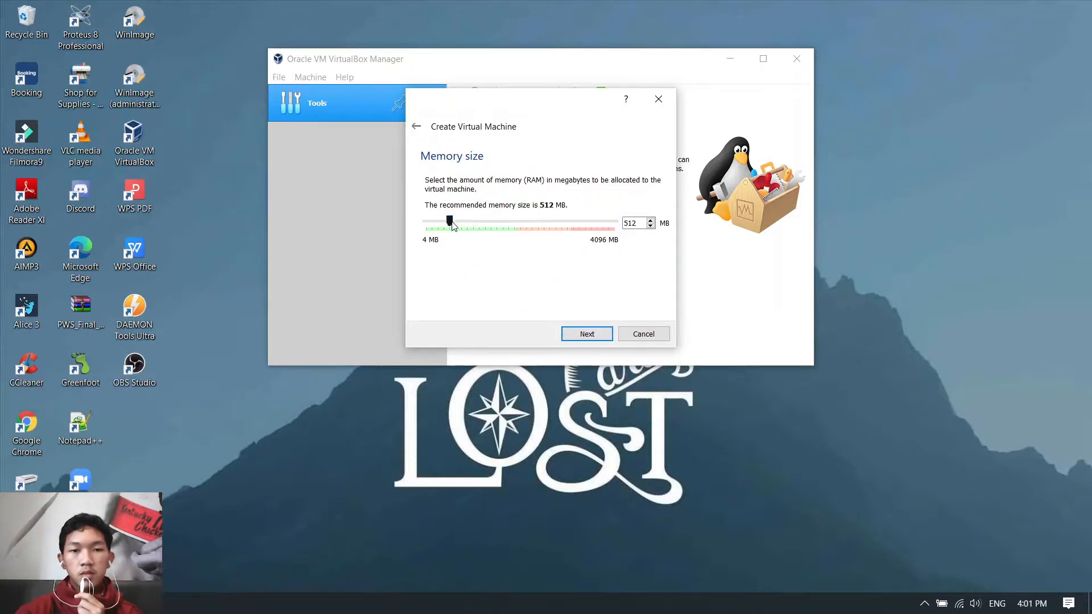
{"action": "key", "text": "Right"}
{"action": "key", "text": "Right"}
{"action": "key", "text": "Right"}
{"action": "key", "text": "Right"}
{"action": "key", "text": "Right"}
{"action": "key", "text": "Right"}
{"action": "key", "text": "Right"}
{"action": "key", "text": "Right"}
{"action": "key", "text": "Right"}
{"action": "key", "text": "Right"}
{"action": "key", "text": "Right"}
{"action": "key", "text": "Right"}
{"action": "key", "text": "Right"}
{"action": "key", "text": "Right"}
{"action": "key", "text": "Right"}
{"action": "key", "text": "Right"}
{"action": "key", "text": "Right"}
{"action": "key", "text": "Right"}
{"action": "key", "text": "Right"}
{"action": "key", "text": "Right"}
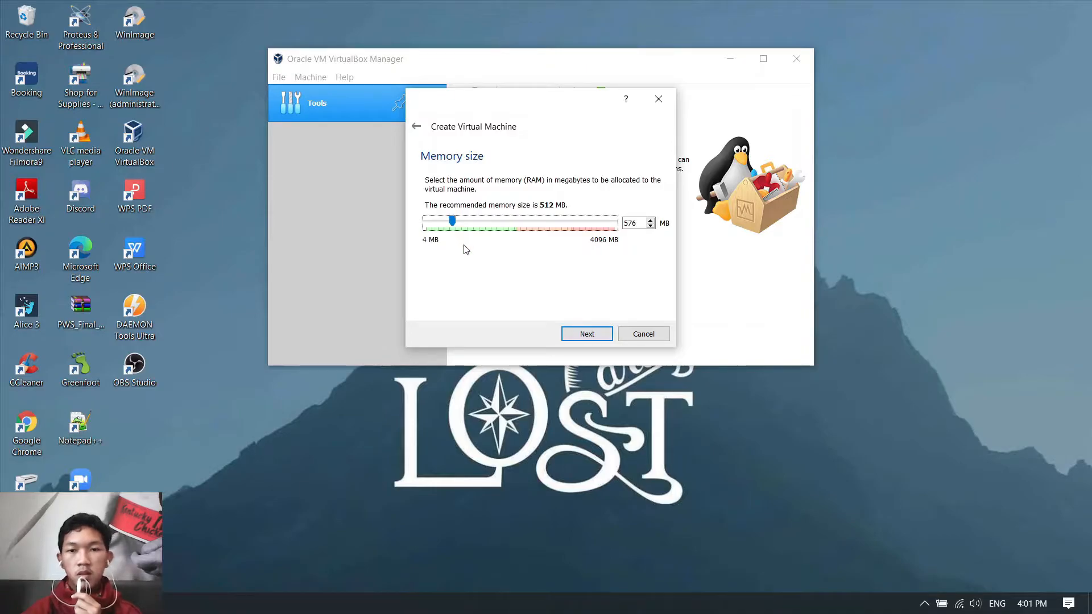
{"action": "key", "text": "Right"}
{"action": "key", "text": "Right"}
{"action": "key", "text": "Right"}
{"action": "key", "text": "Right"}
{"action": "key", "text": "Right"}
{"action": "key", "text": "Right"}
{"action": "key", "text": "Right"}
{"action": "key", "text": "Right"}
{"action": "key", "text": "Right"}
{"action": "key", "text": "Right"}
{"action": "key", "text": "Right"}
{"action": "key", "text": "Right"}
{"action": "key", "text": "Right"}
{"action": "key", "text": "Right"}
{"action": "key", "text": "Right"}
{"action": "key", "text": "Right"}
{"action": "key", "text": "Right"}
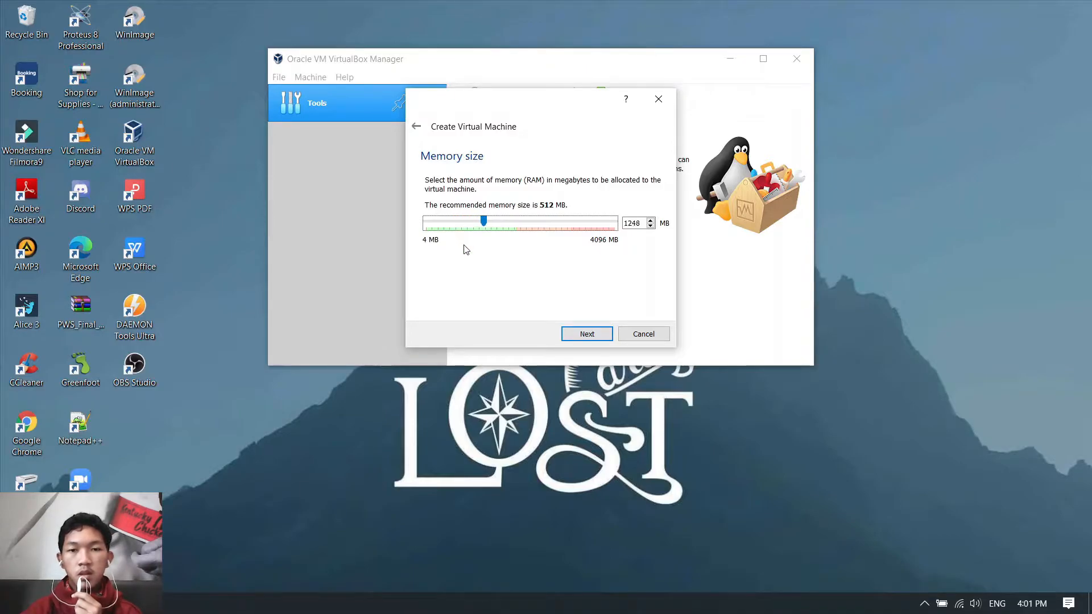
{"action": "key", "text": "Right"}
{"action": "key", "text": "Right"}
{"action": "key", "text": "Right"}
{"action": "key", "text": "Right"}
{"action": "key", "text": "Right"}
{"action": "key", "text": "Right"}
{"action": "key", "text": "Right"}
{"action": "key", "text": "Right"}
{"action": "key", "text": "Right"}
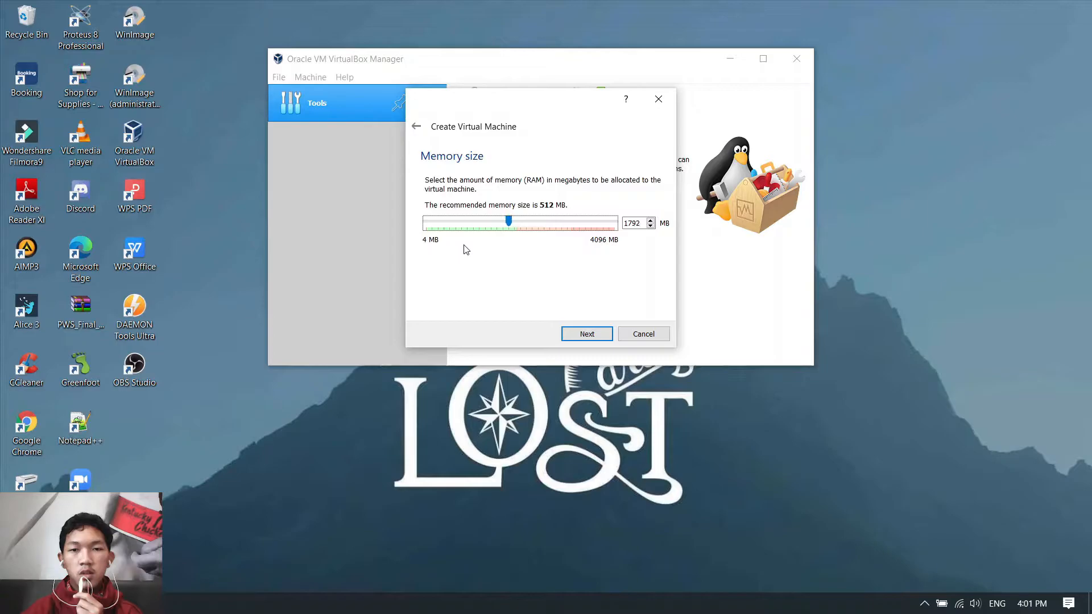
{"action": "key", "text": "Right"}
{"action": "key", "text": "Right"}
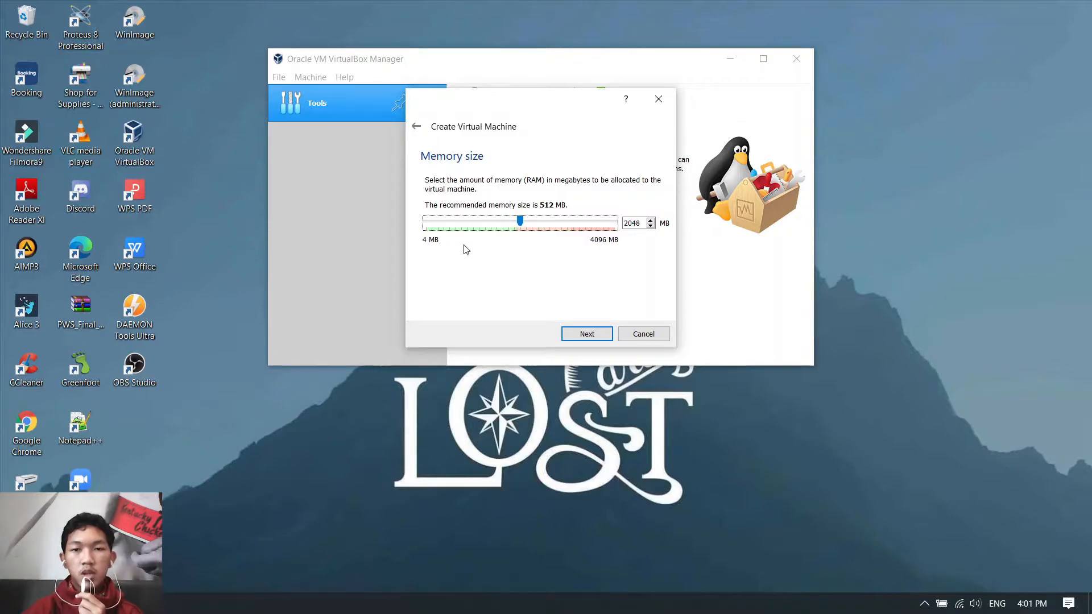
- Create a new 10 GB VHD virtual hard disk for the machine
{"action": "left_click", "coordinate": [591, 335]}
{"action": "left_click", "coordinate": [587, 334]}
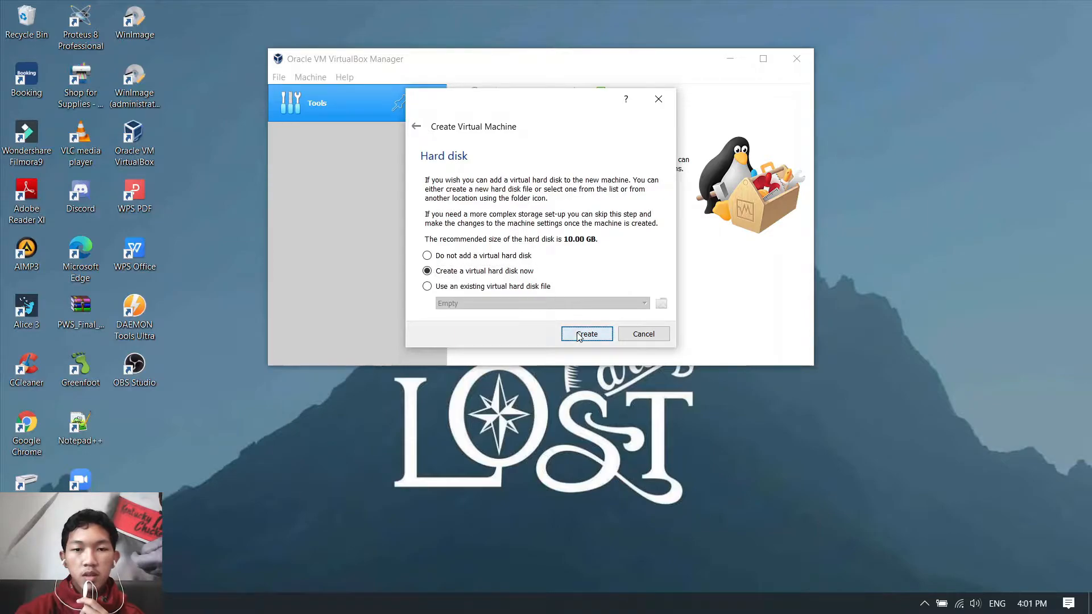
{"action": "left_click", "coordinate": [481, 213]}
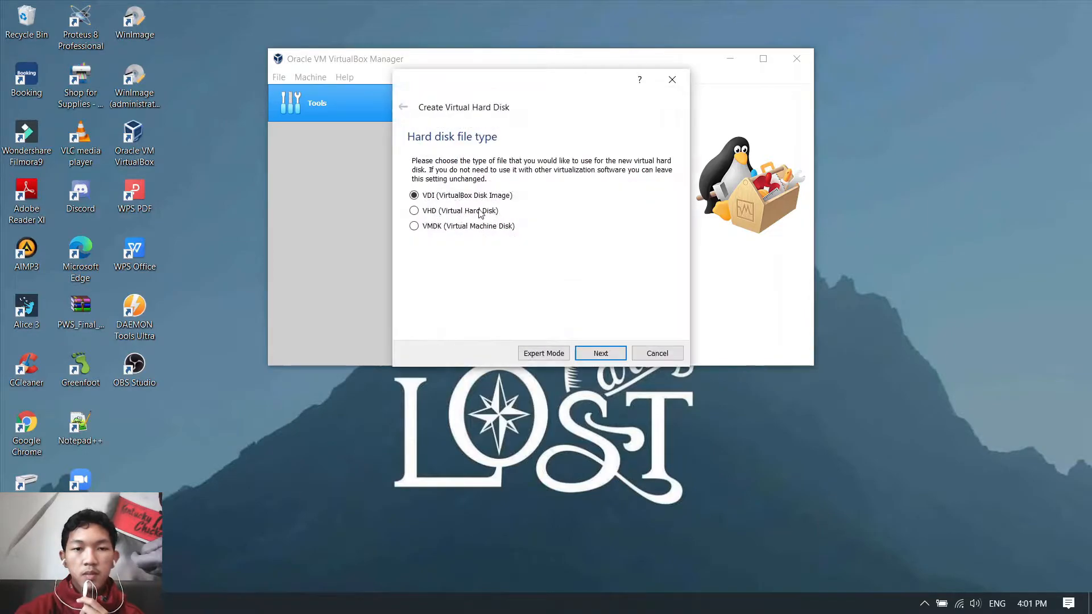
{"action": "left_click", "coordinate": [606, 353]}
{"action": "left_click", "coordinate": [601, 358]}
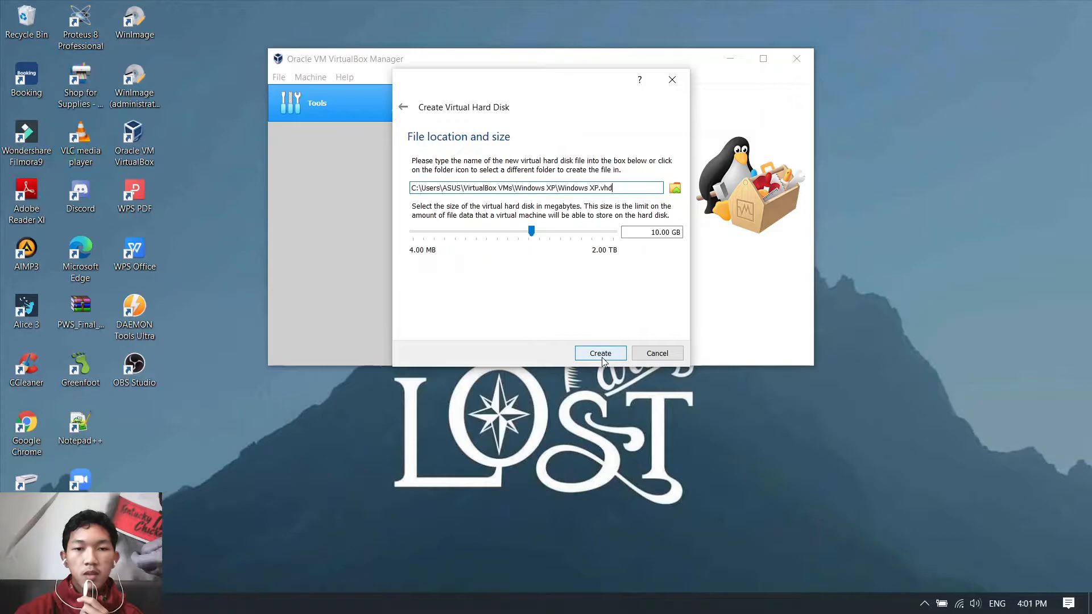
{"action": "left_click", "coordinate": [601, 355]}
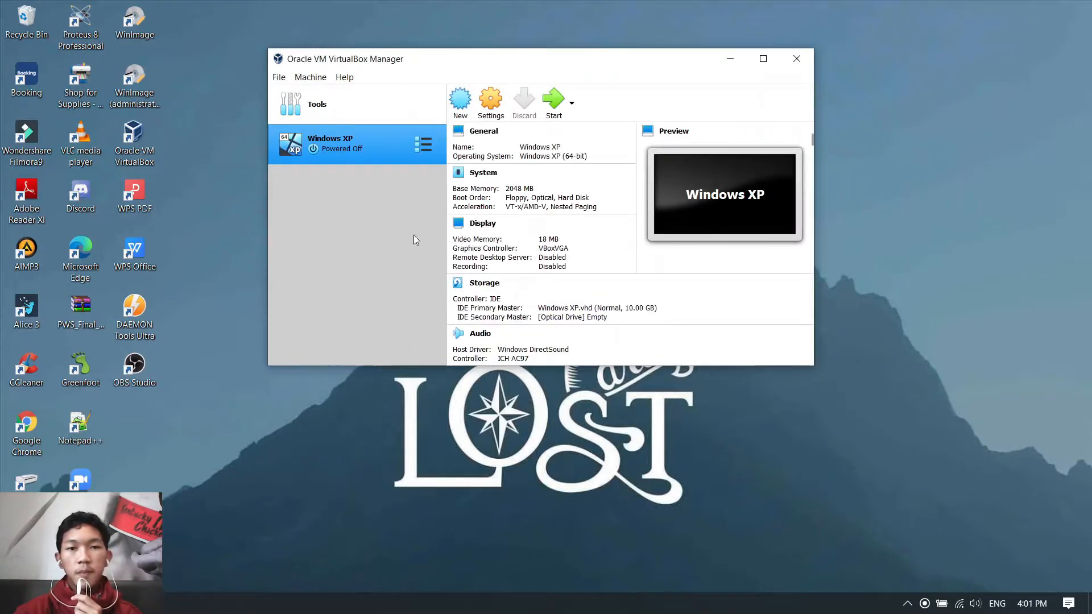
- Load the Windows XP Professional 64-bit ISO into the empty optical drive in Storage settings
{"action": "left_click", "coordinate": [494, 108]}
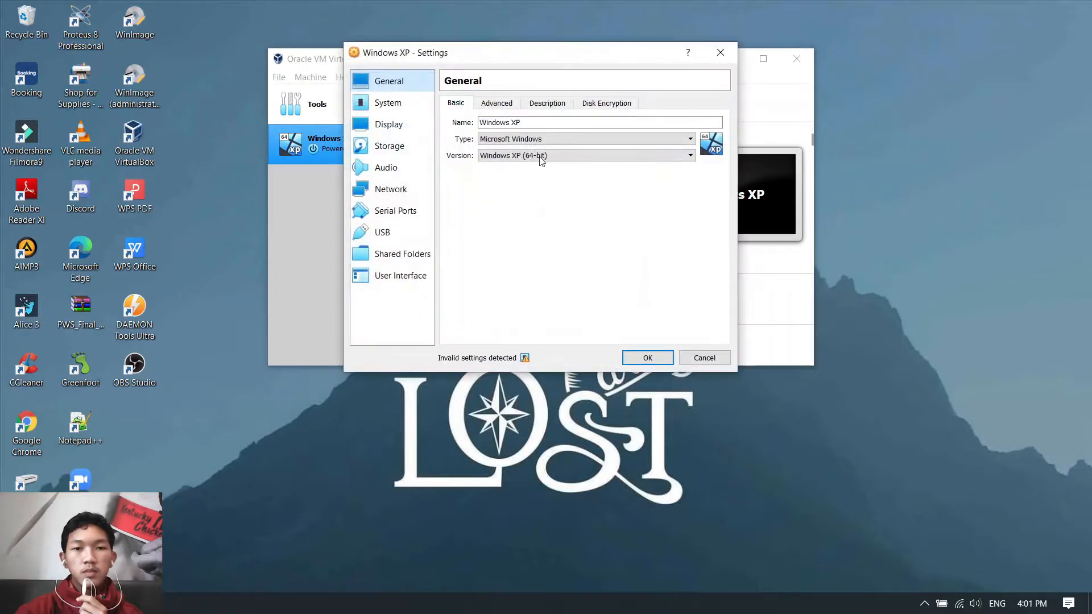
{"action": "left_click", "coordinate": [416, 147]}
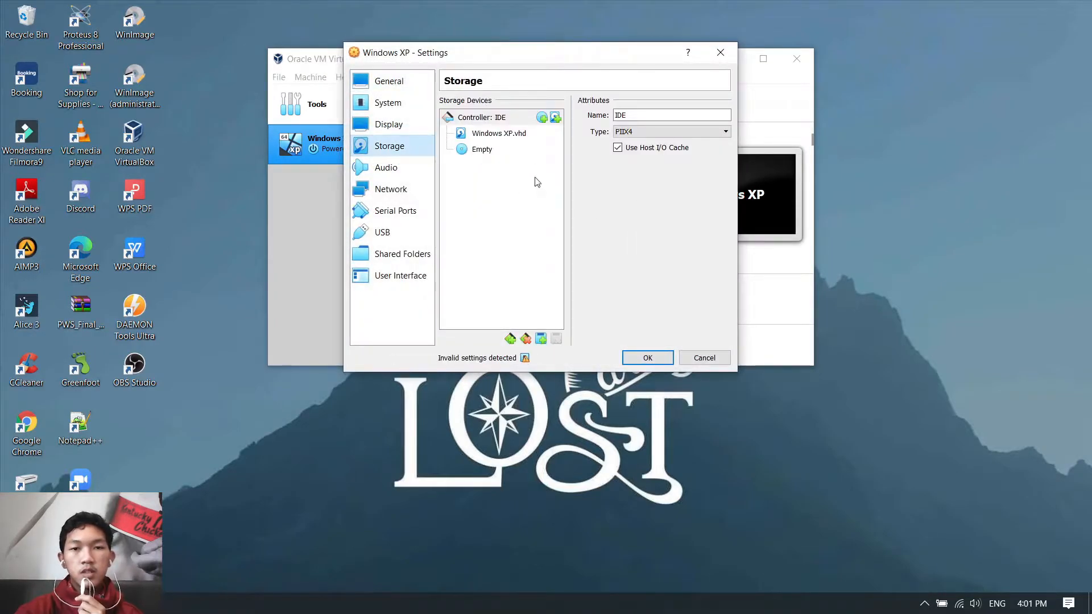
{"action": "left_click", "coordinate": [506, 151]}
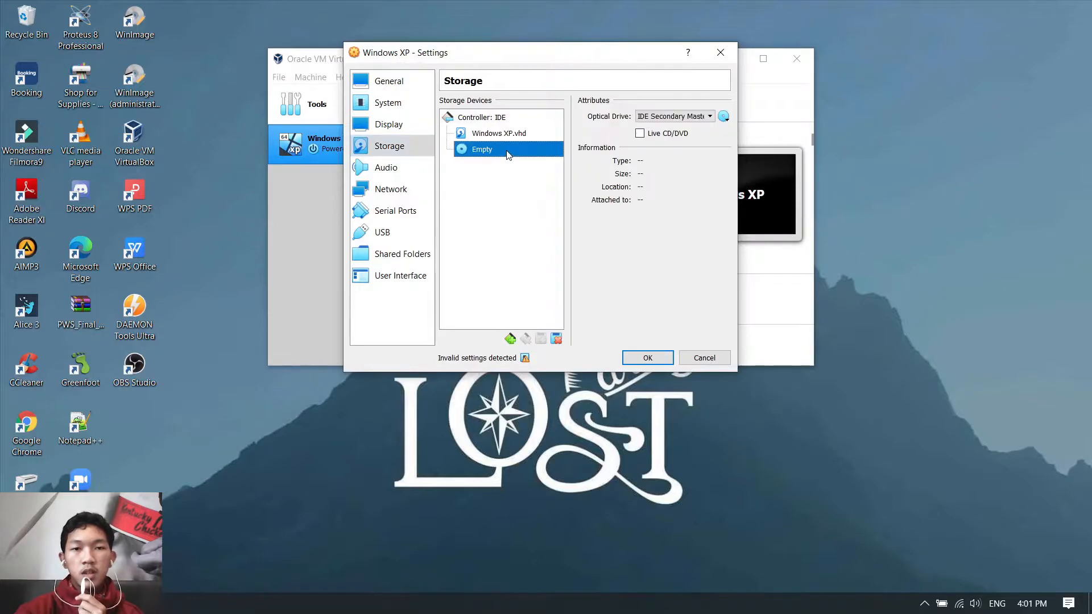
{"action": "left_click", "coordinate": [723, 117]}
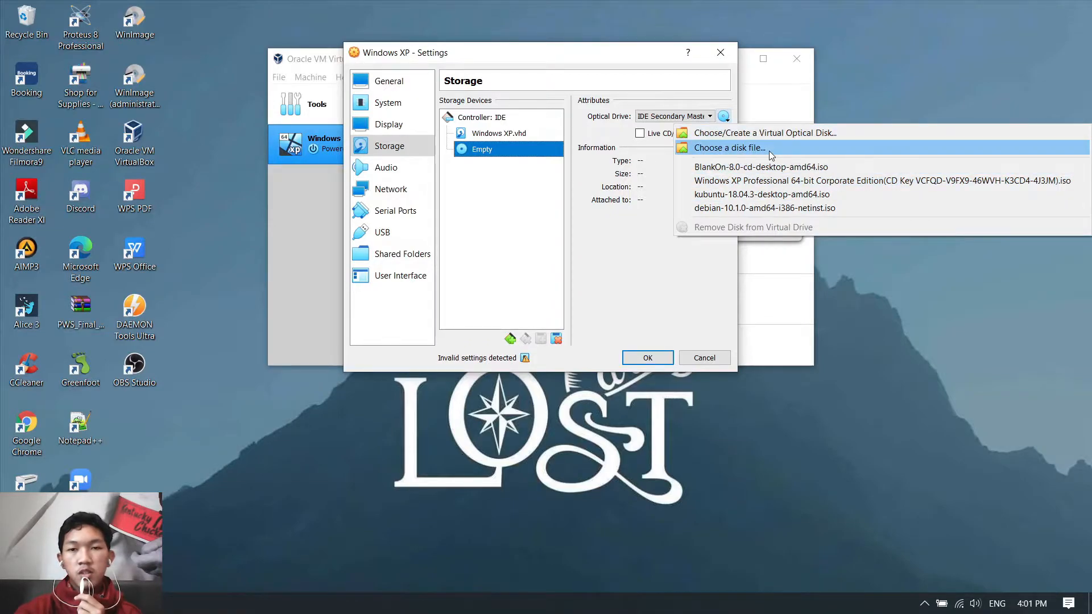
{"action": "left_click", "coordinate": [929, 182]}
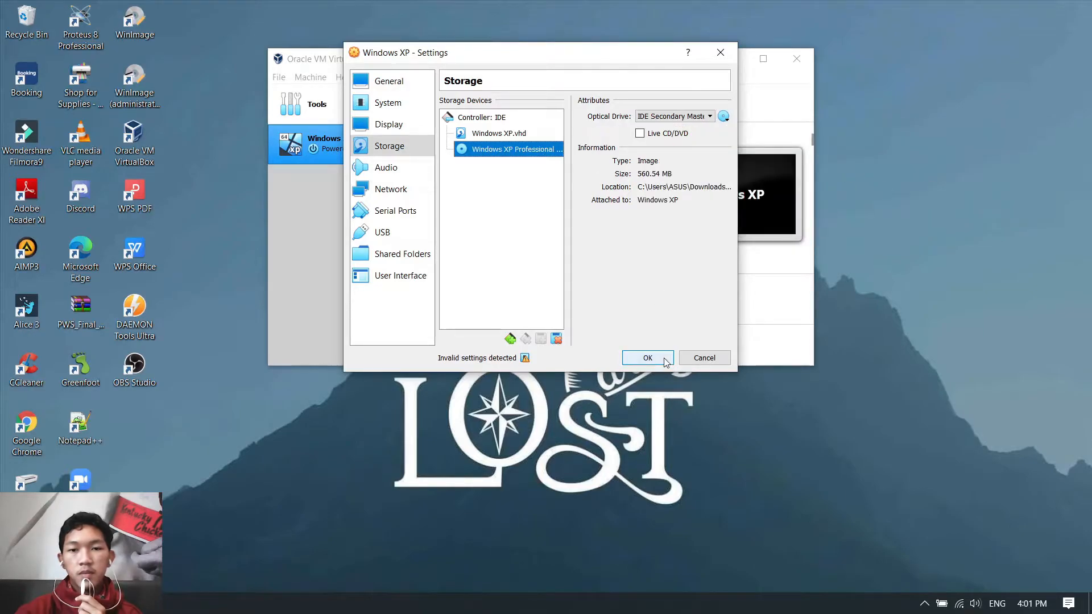
{"action": "left_click", "coordinate": [663, 359]}
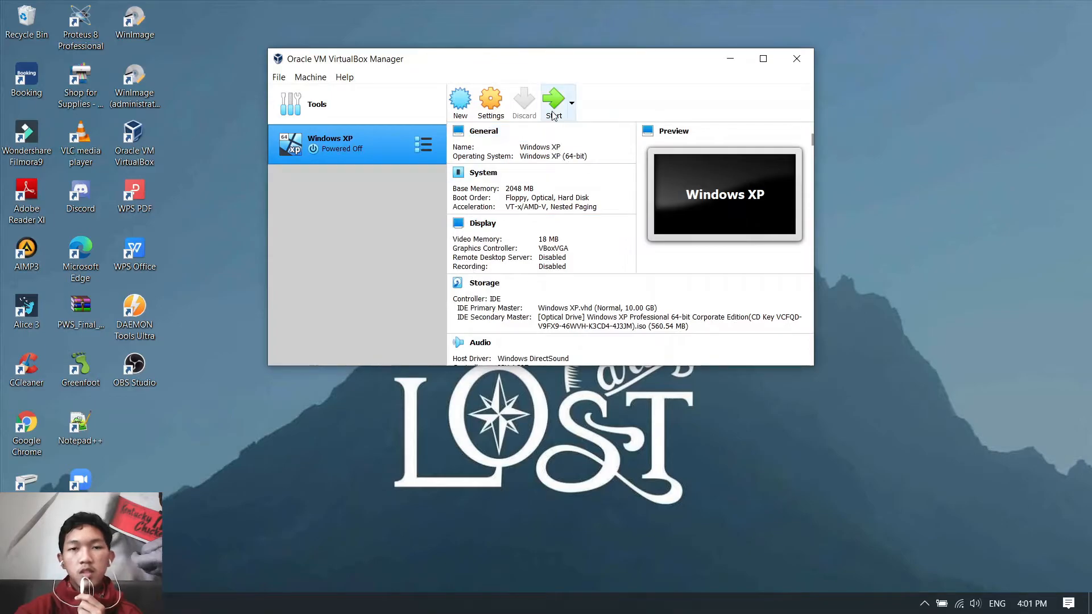
- Start the Windows XP machine from the installation disc and dismiss the auto-capture notice
{"action": "left_click", "coordinate": [553, 108]}
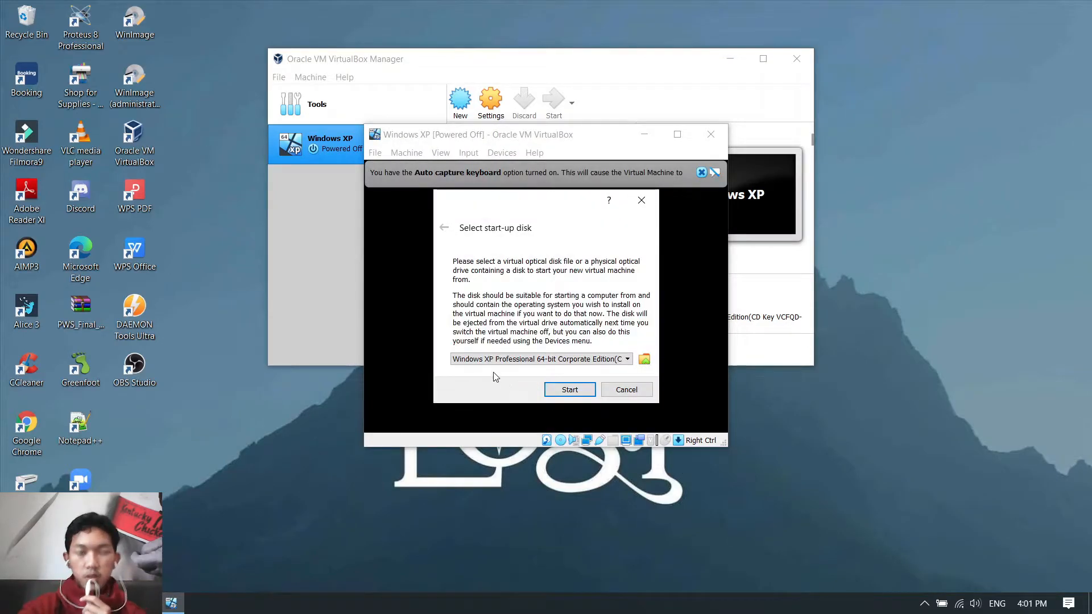
{"action": "left_click", "coordinate": [571, 390]}
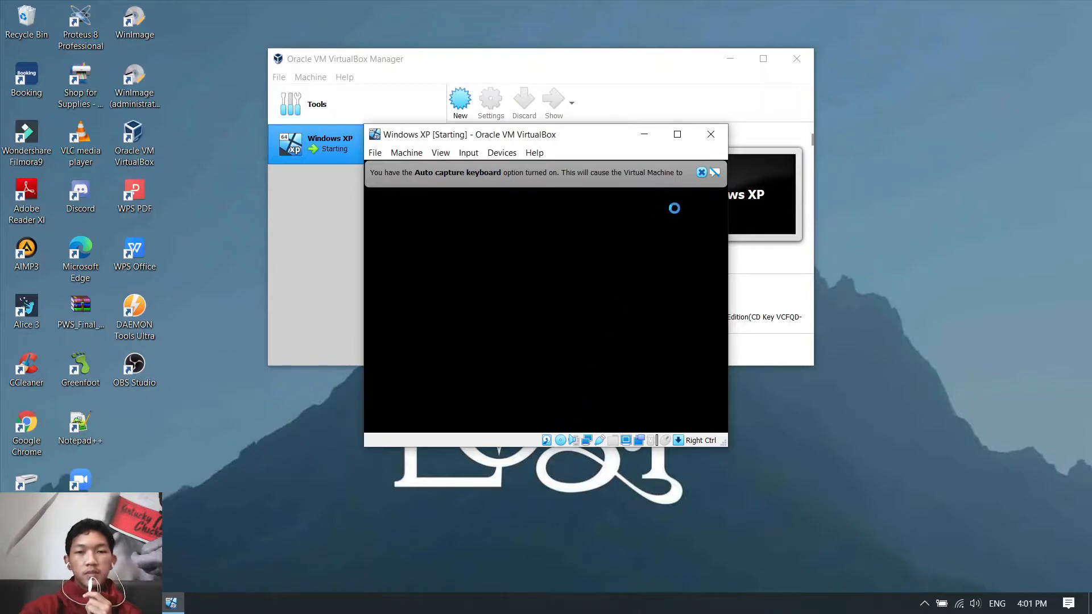
{"action": "left_click", "coordinate": [701, 173]}
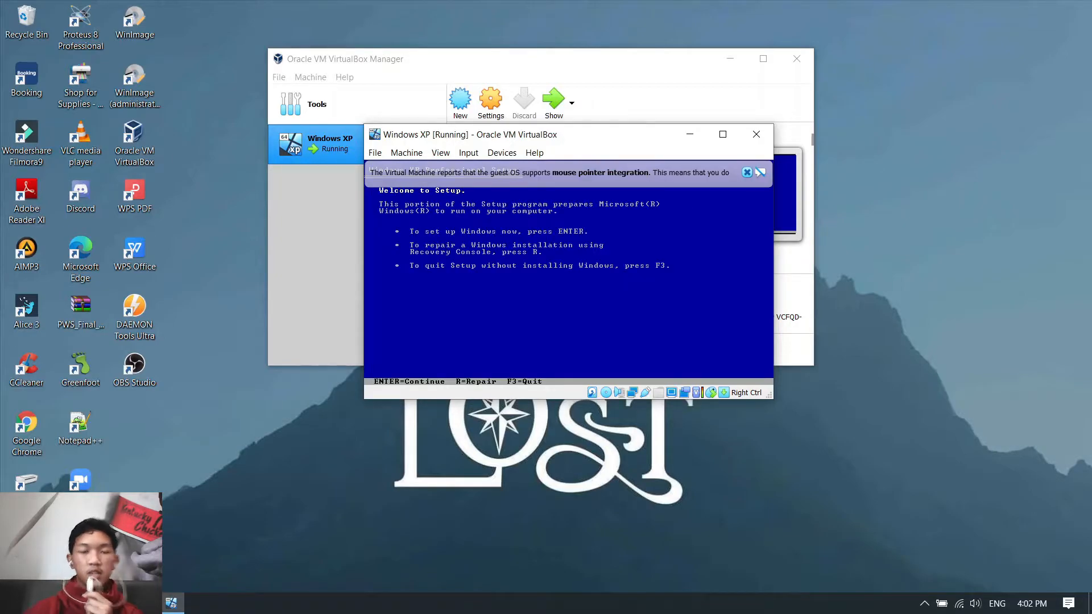
- Accept the XP licence with F8 and install to a new NTFS-formatted partition
{"action": "left_click", "coordinate": [747, 173]}
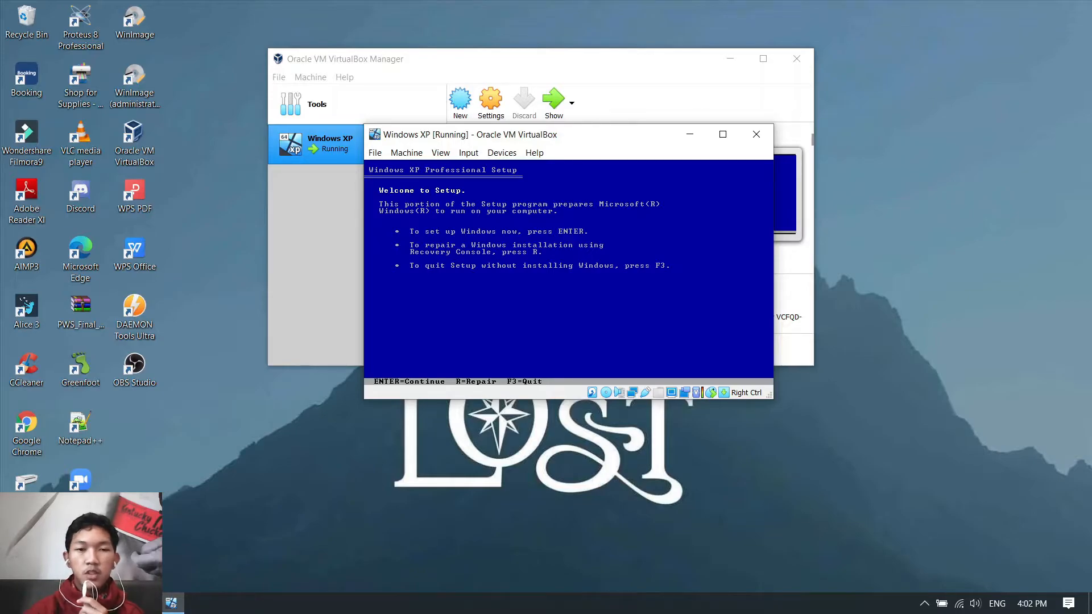
{"action": "key", "text": "Return"}
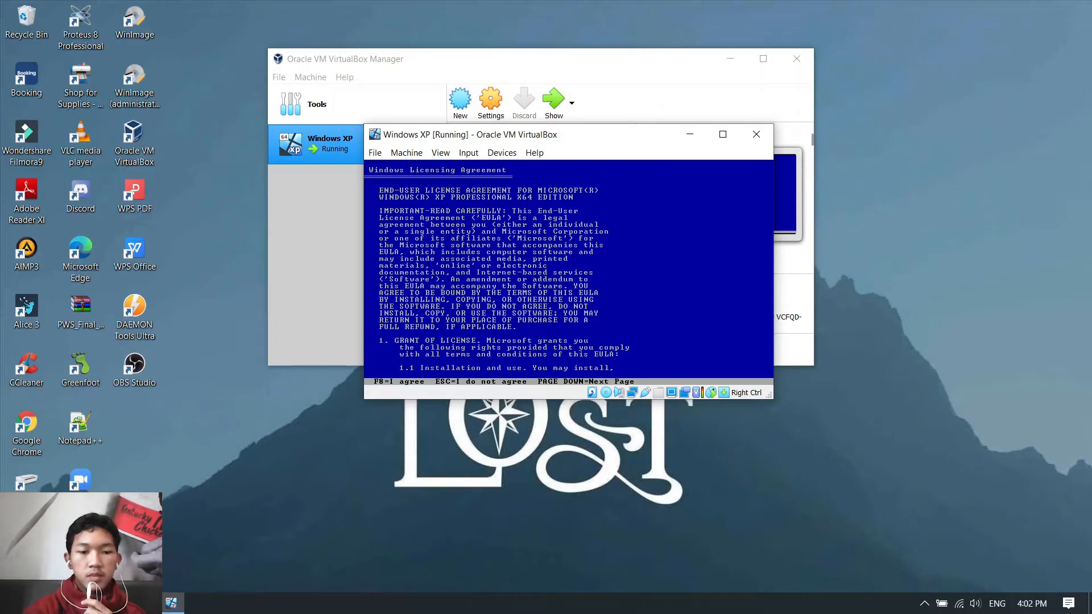
{"action": "key", "text": "F8"}
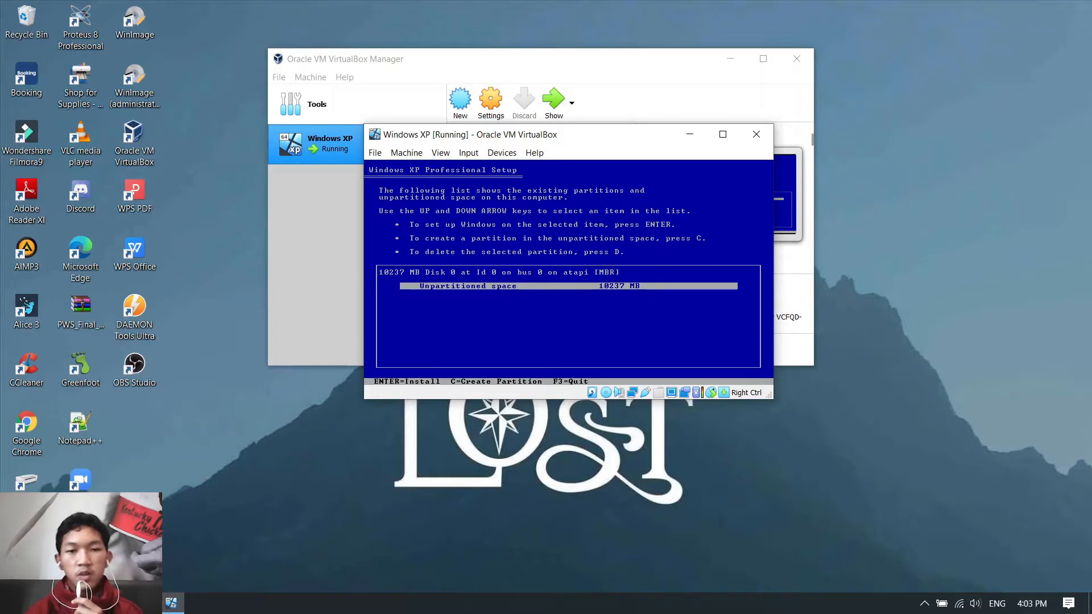
{"action": "key", "text": "Return"}
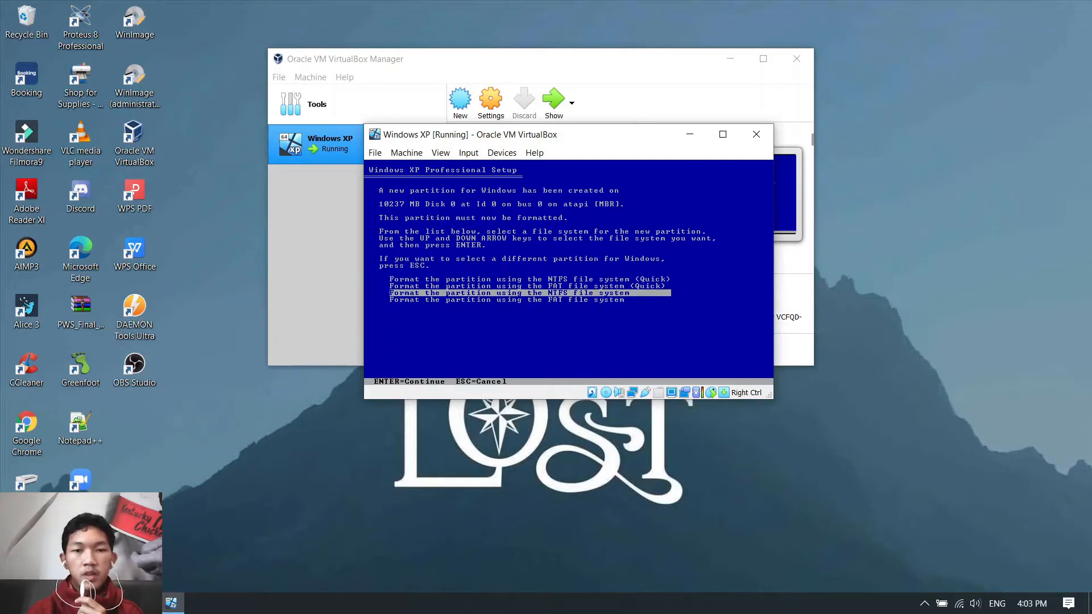
{"action": "key", "text": "Return"}
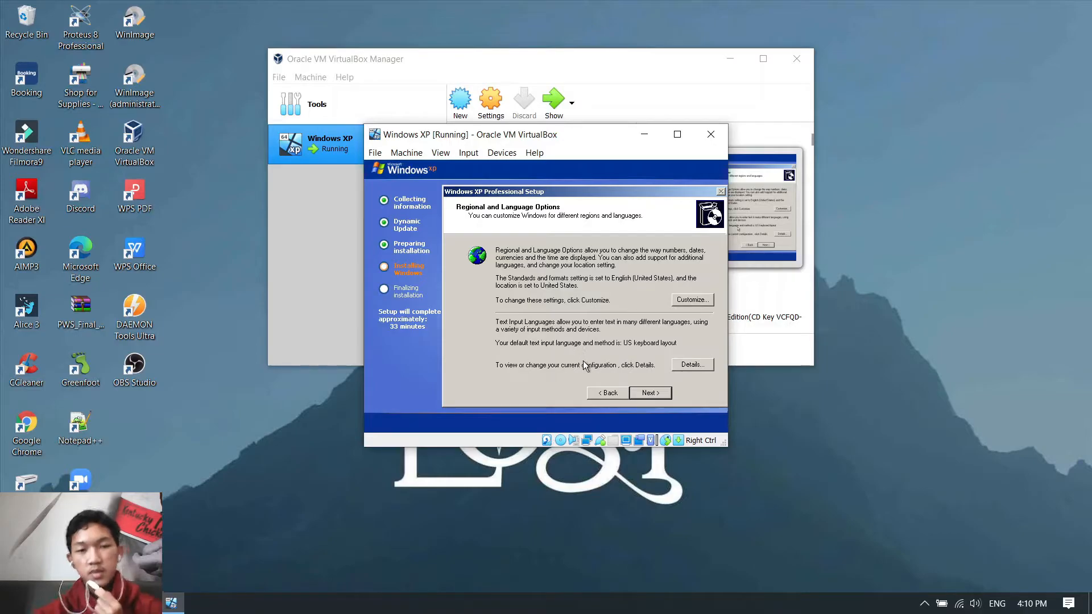
- Keep default regional settings and enter the owner's name and organization
{"action": "left_click", "coordinate": [657, 391]}
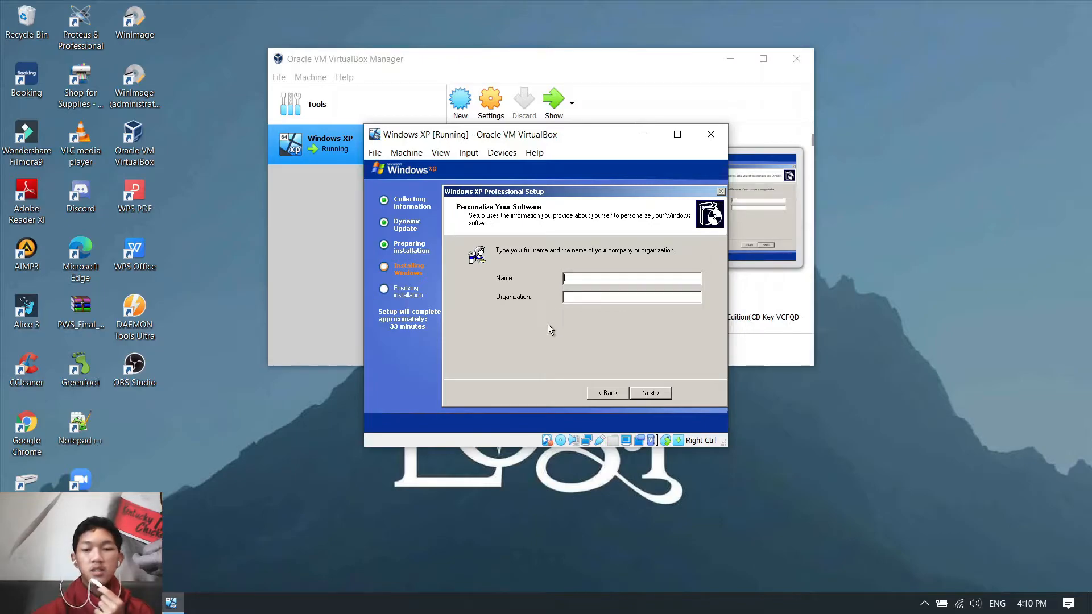
{"action": "type", "text": "Nur"}
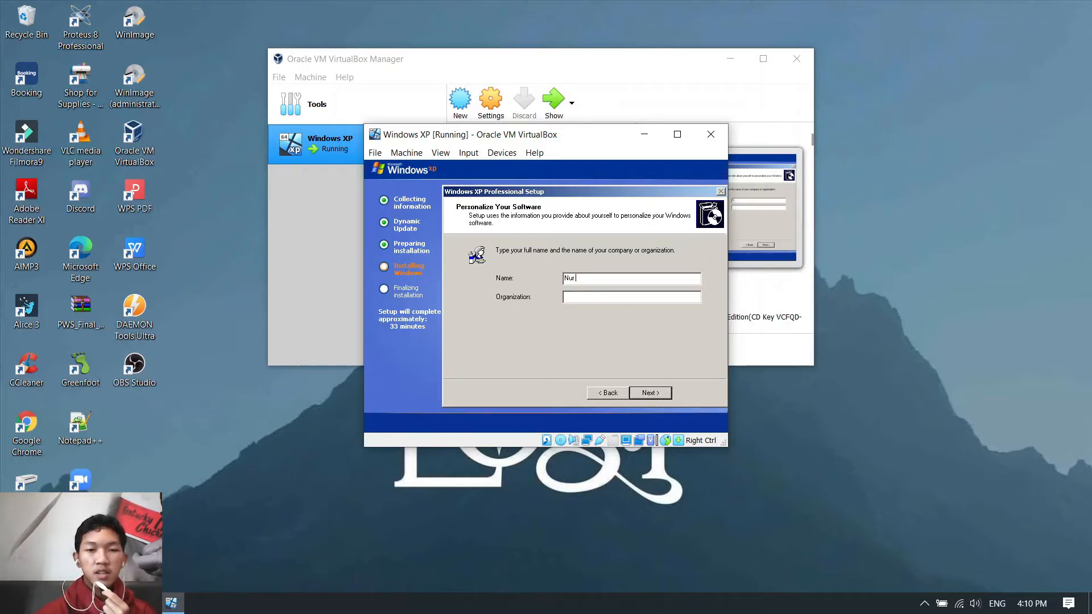
{"action": "type", "text": " Rohm"}
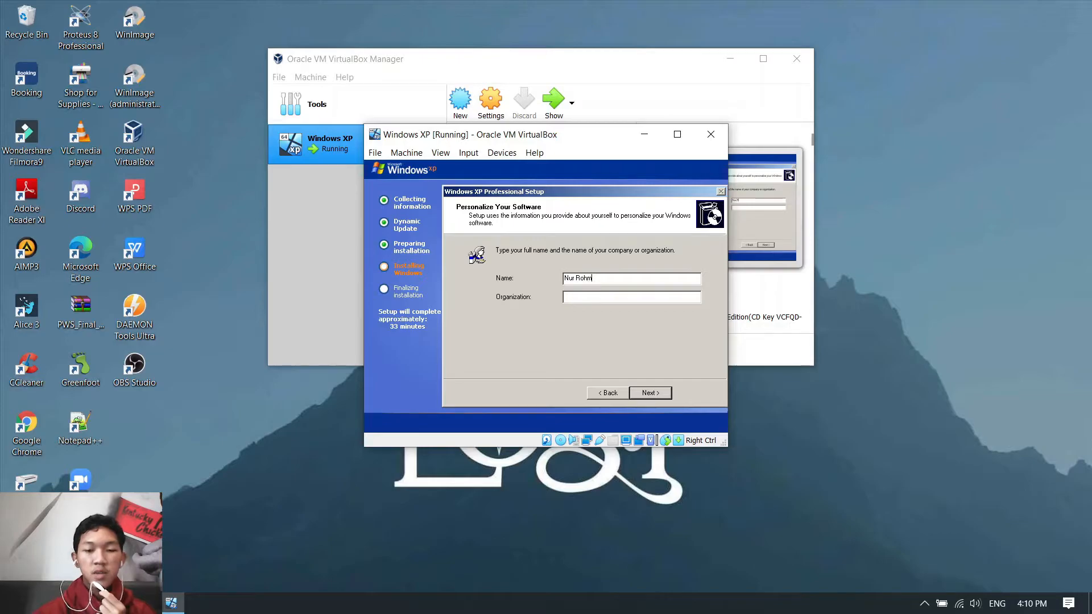
{"action": "type", "text": "at Utamma"}
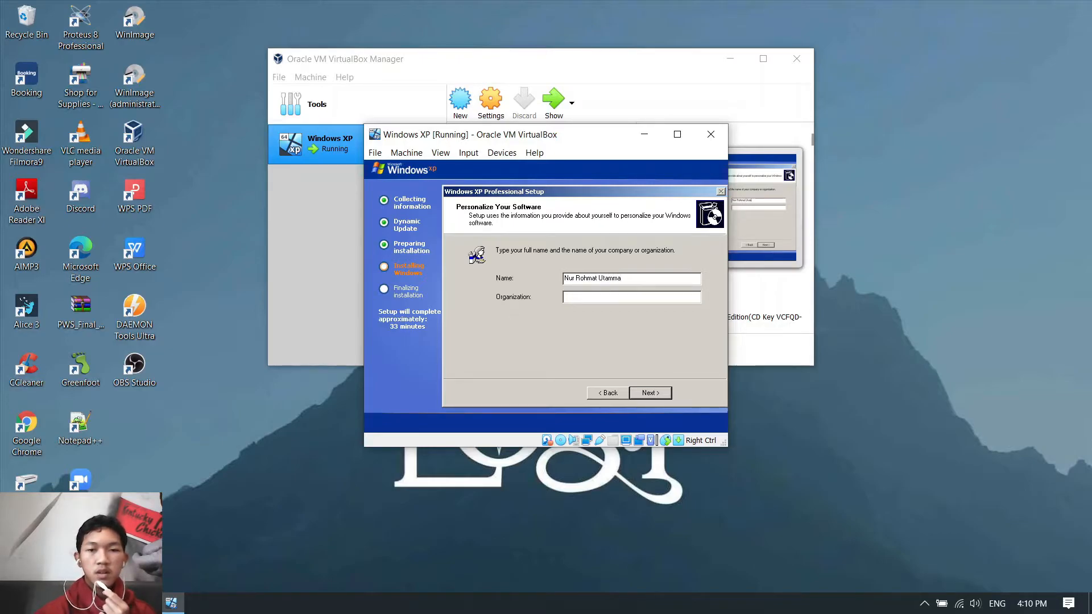
{"action": "type", "text": "Inform"}
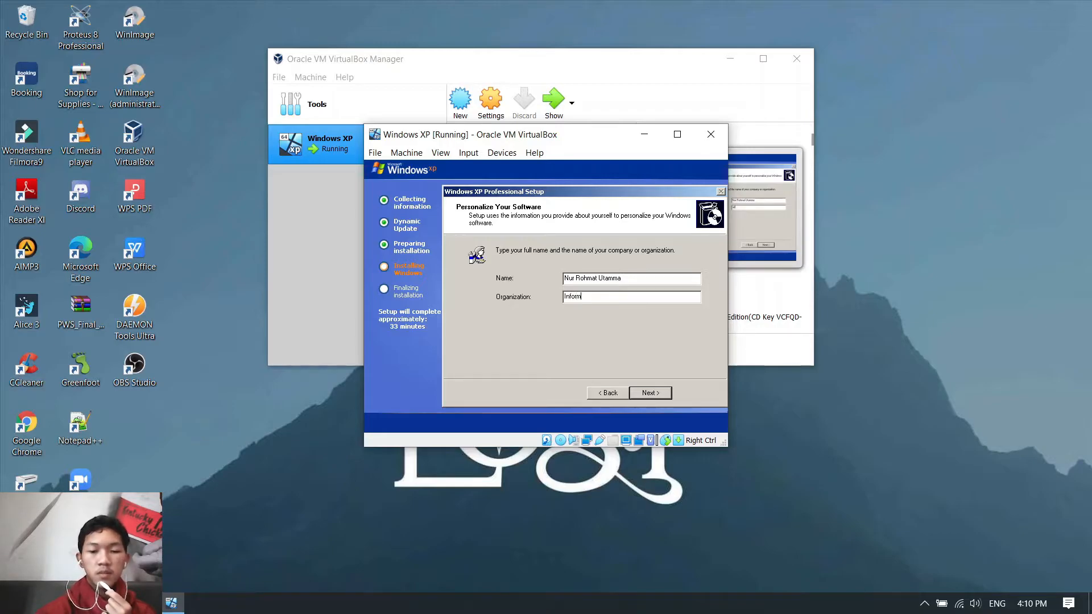
{"action": "type", "text": "atika"}
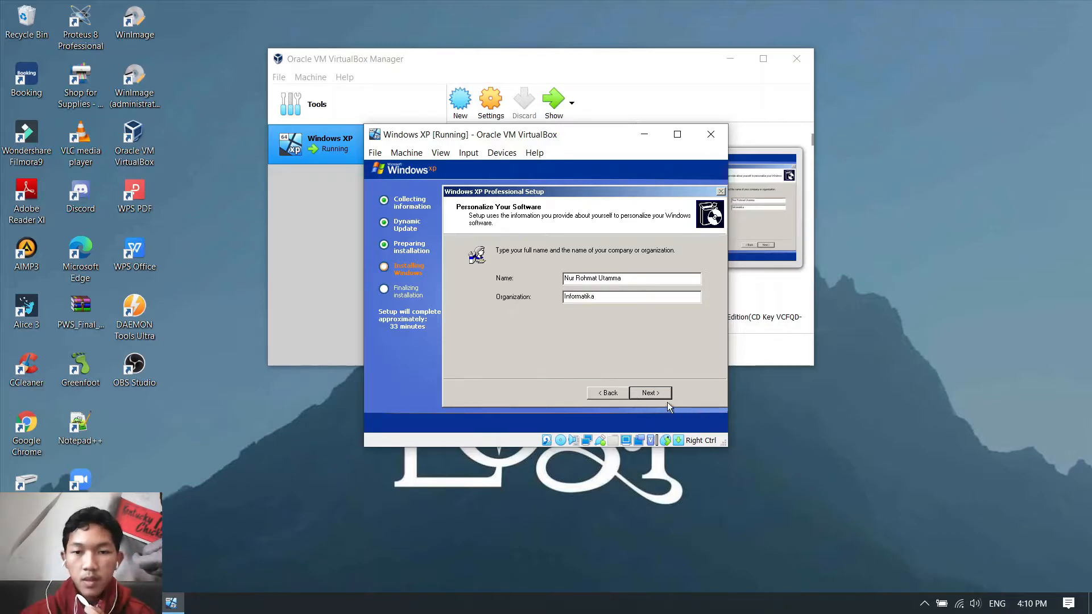
{"action": "left_click", "coordinate": [650, 394]}
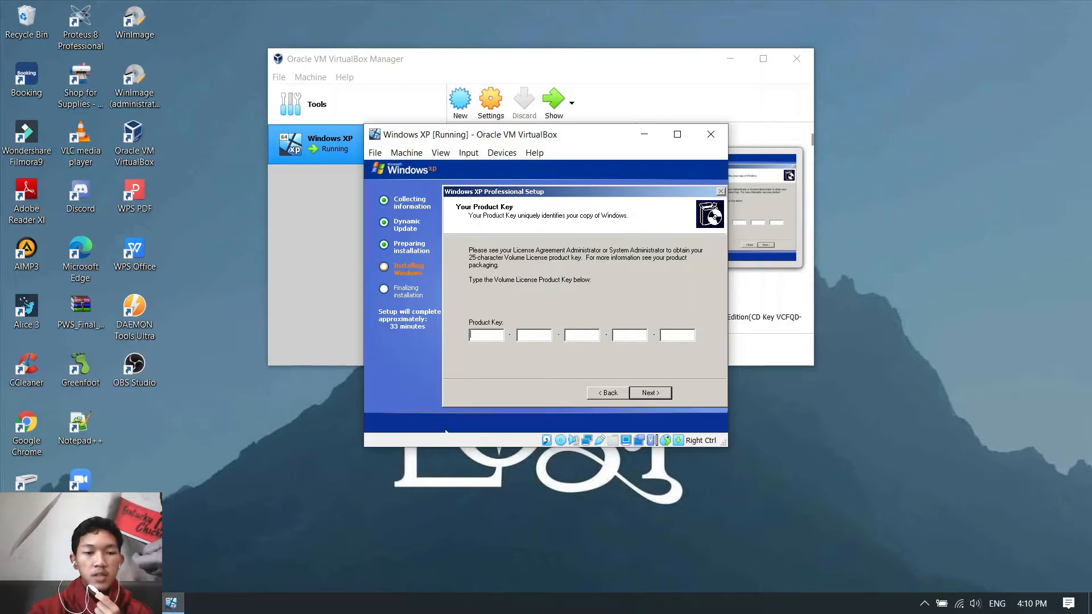
- Enter the 25-character product key, copied from the notes window, and continue
{"action": "left_click", "coordinate": [145, 604]}
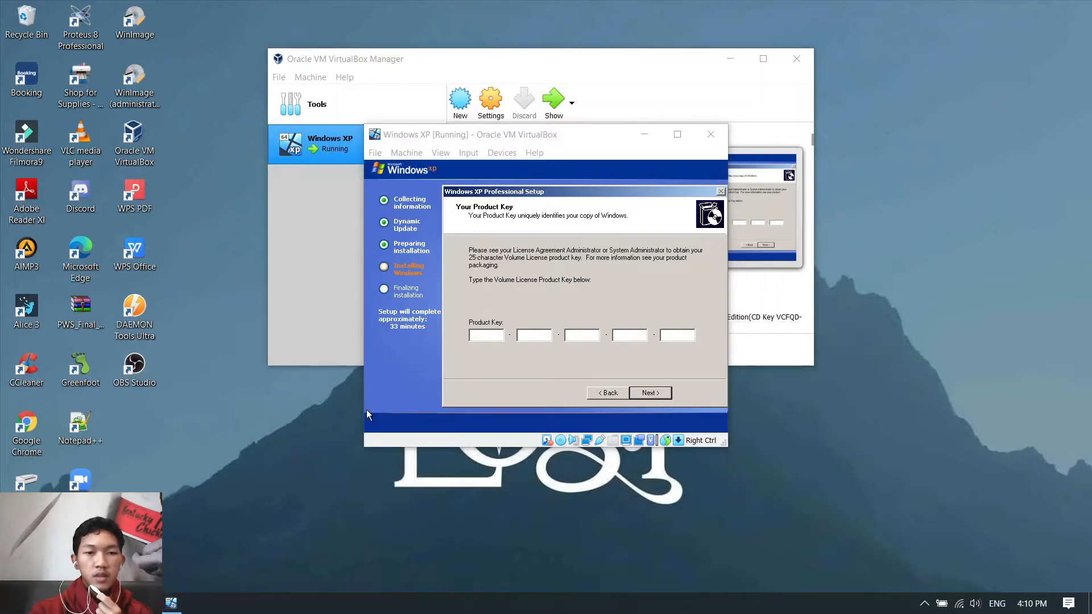
{"action": "key", "text": "alt+Tab"}
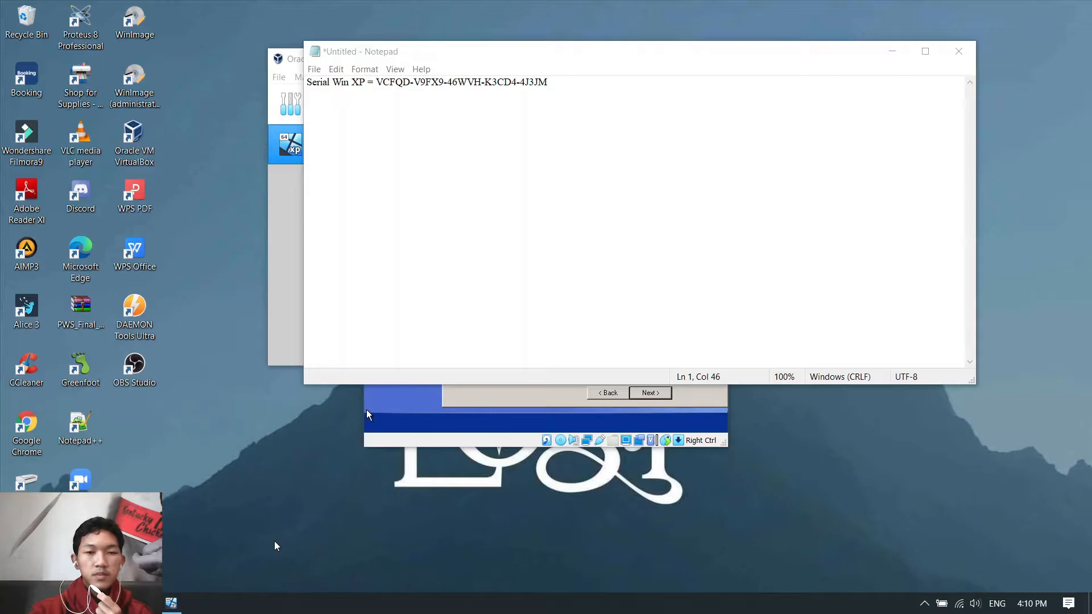
{"action": "left_click", "coordinate": [517, 127]}
{"action": "left_click_drag", "start_coordinate": [538, 61], "coordinate": [986, 175]}
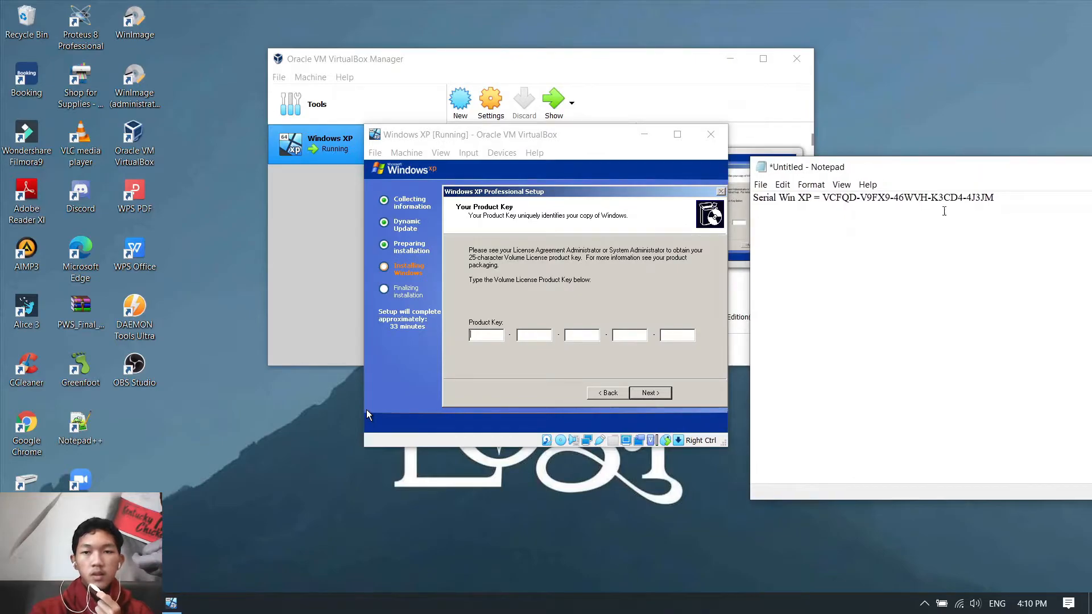
{"action": "left_click", "coordinate": [490, 336]}
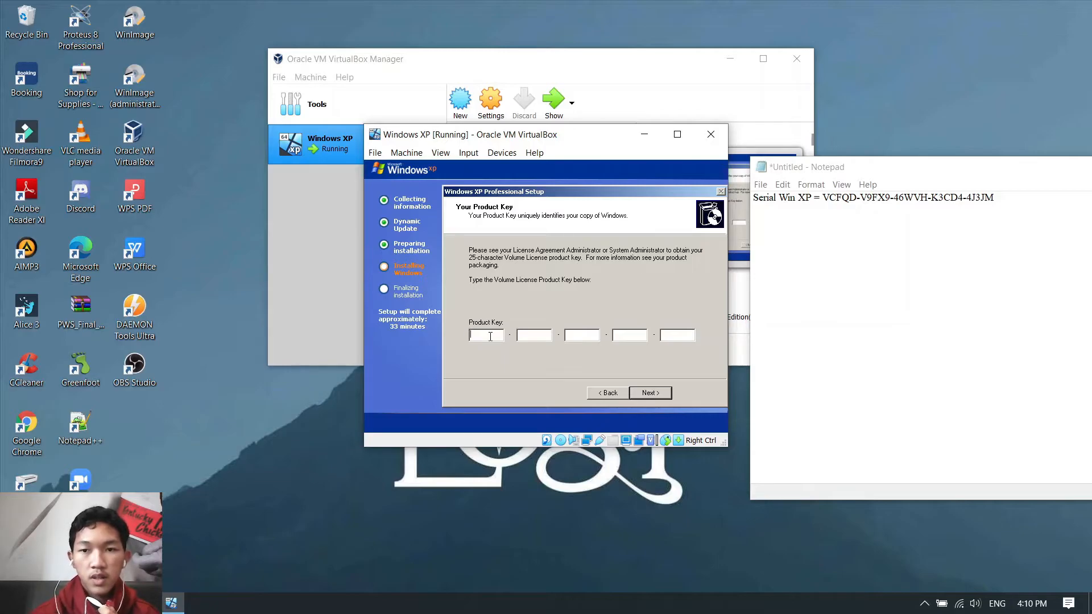
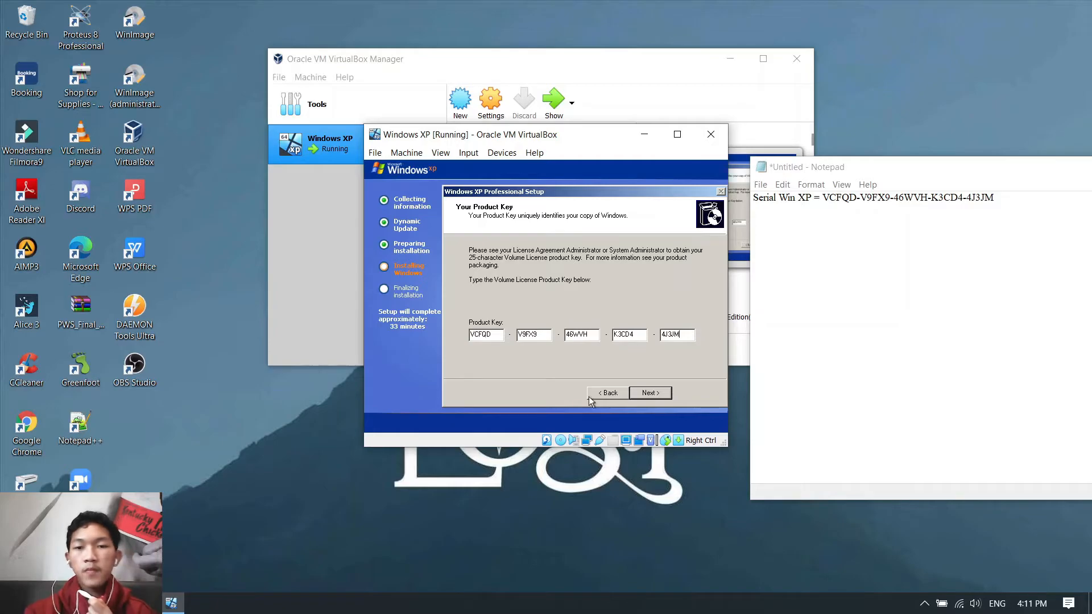
{"action": "left_click", "coordinate": [649, 393]}
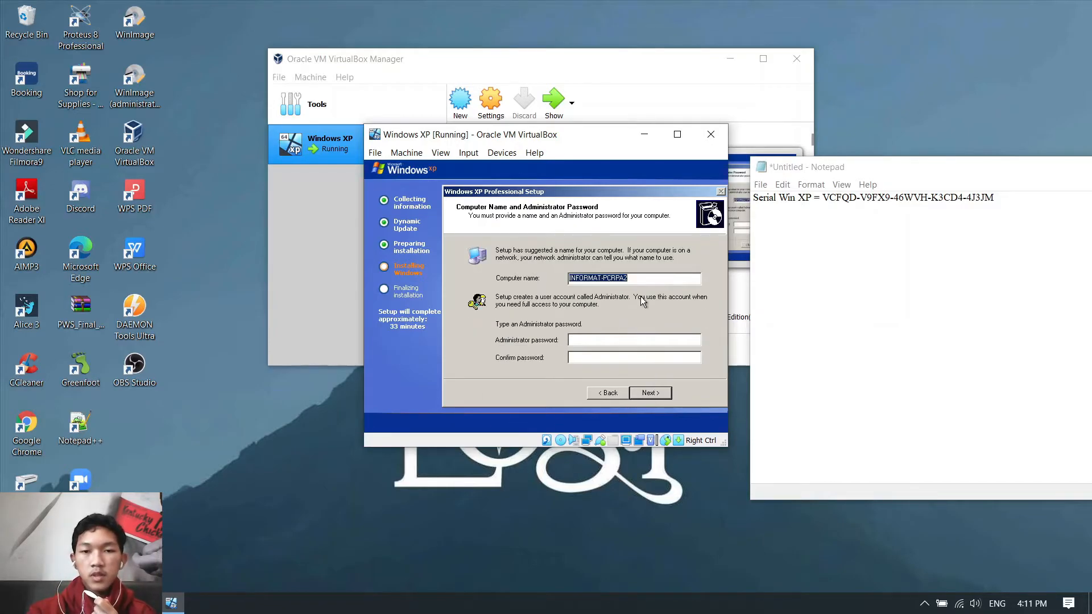
- Replace the suggested computer name with NUR-088, leaving the administrator password blank
{"action": "left_click", "coordinate": [634, 277]}
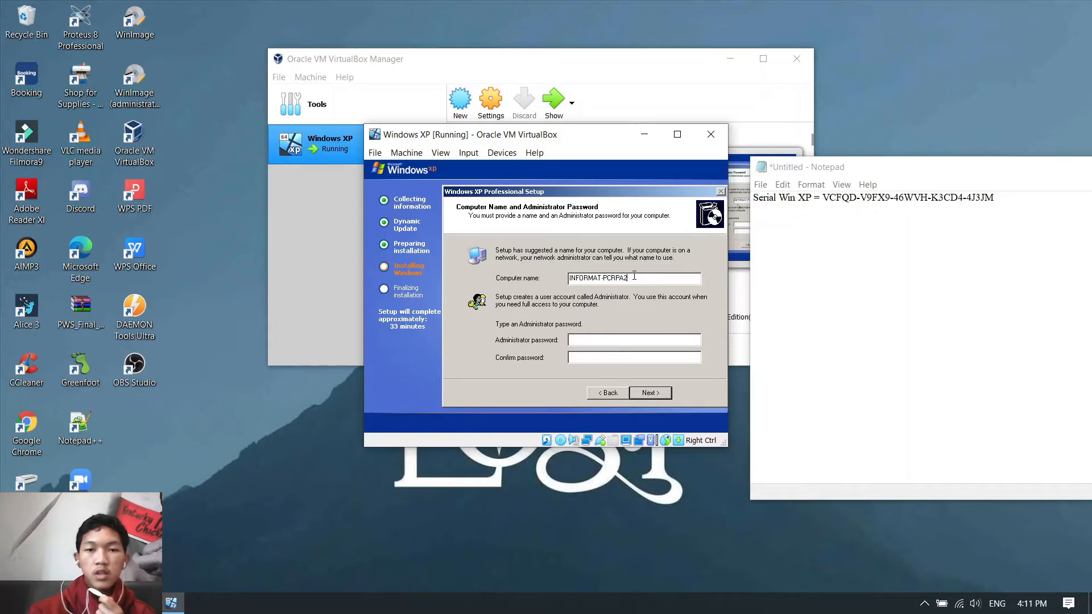
{"action": "key", "text": "BackSpace"}
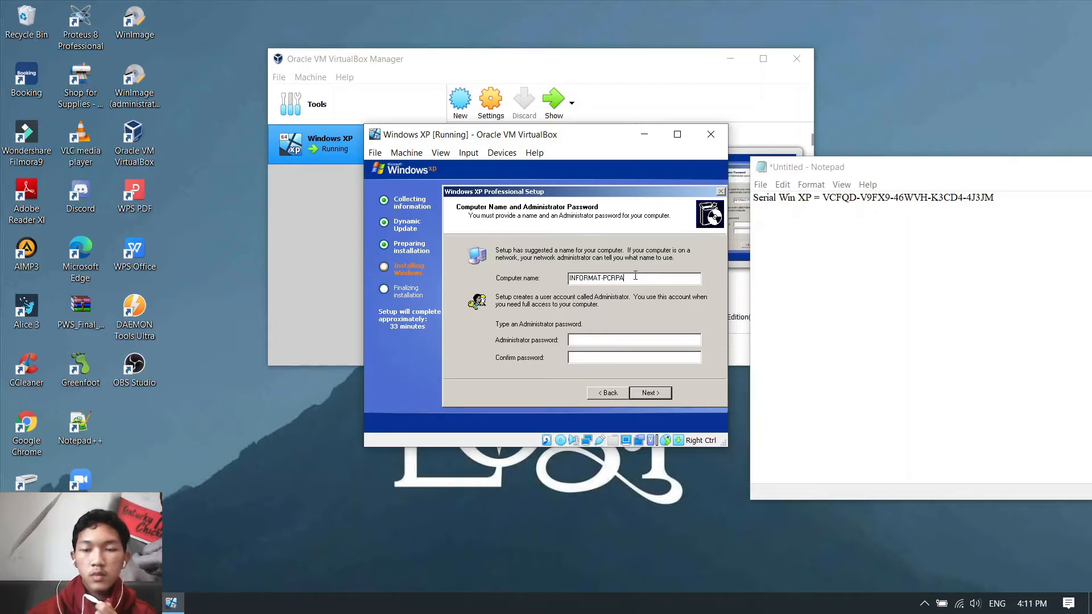
{"action": "key", "text": "BackSpace"}
{"action": "key", "text": "BackSpace"}
{"action": "key", "text": "BackSpace"}
{"action": "key", "text": "BackSpace"}
{"action": "key", "text": "BackSpace"}
{"action": "key", "text": "BackSpace"}
{"action": "key", "text": "BackSpace"}
{"action": "key", "text": "BackSpace"}
{"action": "key", "text": "BackSpace"}
{"action": "key", "text": "BackSpace"}
{"action": "key", "text": "BackSpace"}
{"action": "key", "text": "BackSpace"}
{"action": "key", "text": "BackSpace"}
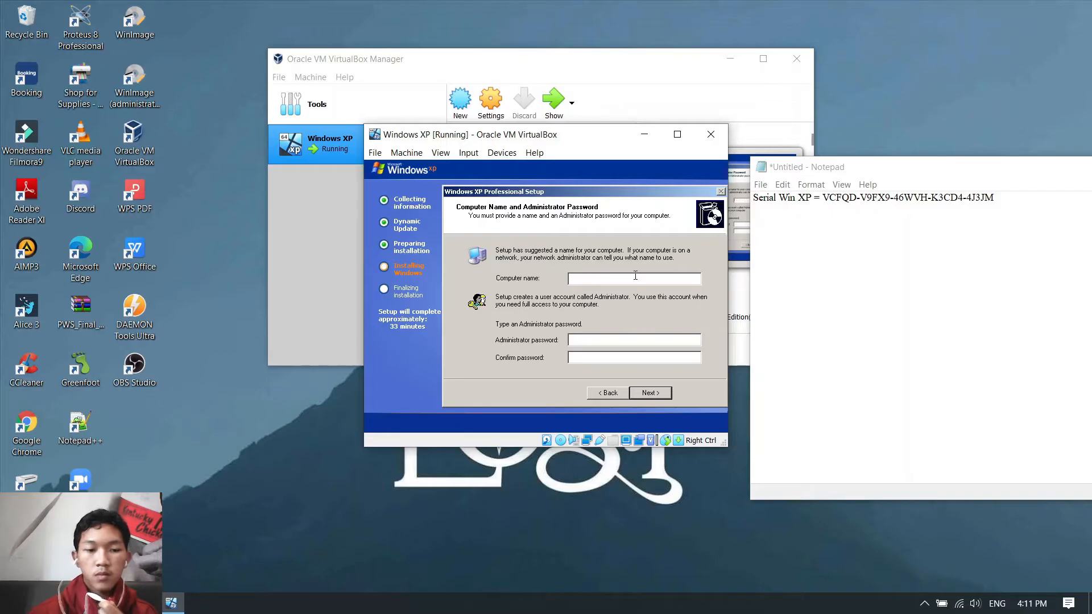
{"action": "type", "text": "NUR"}
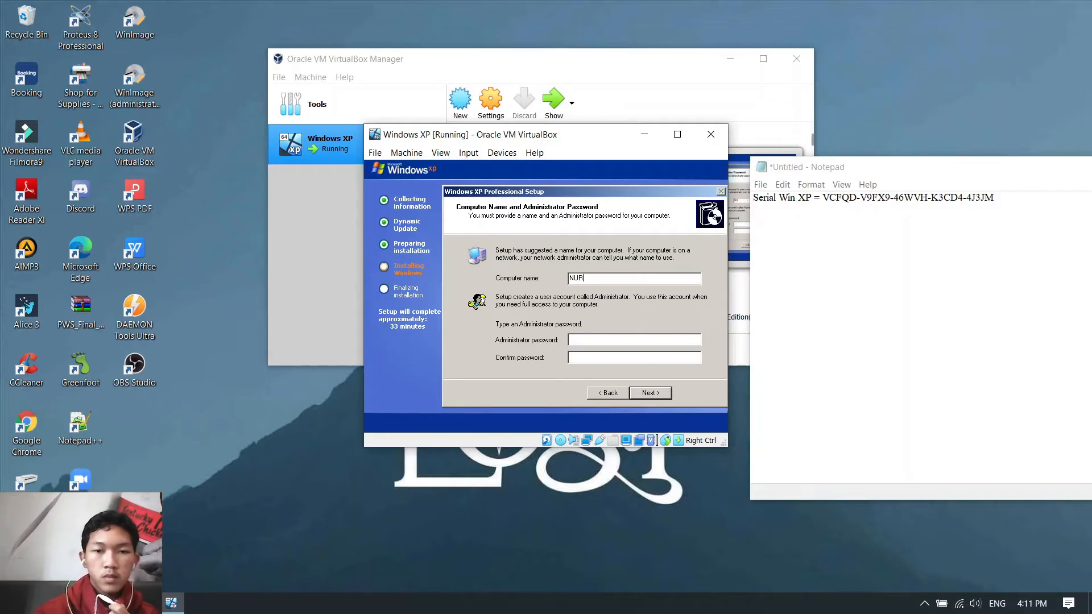
{"action": "type", "text": "-088"}
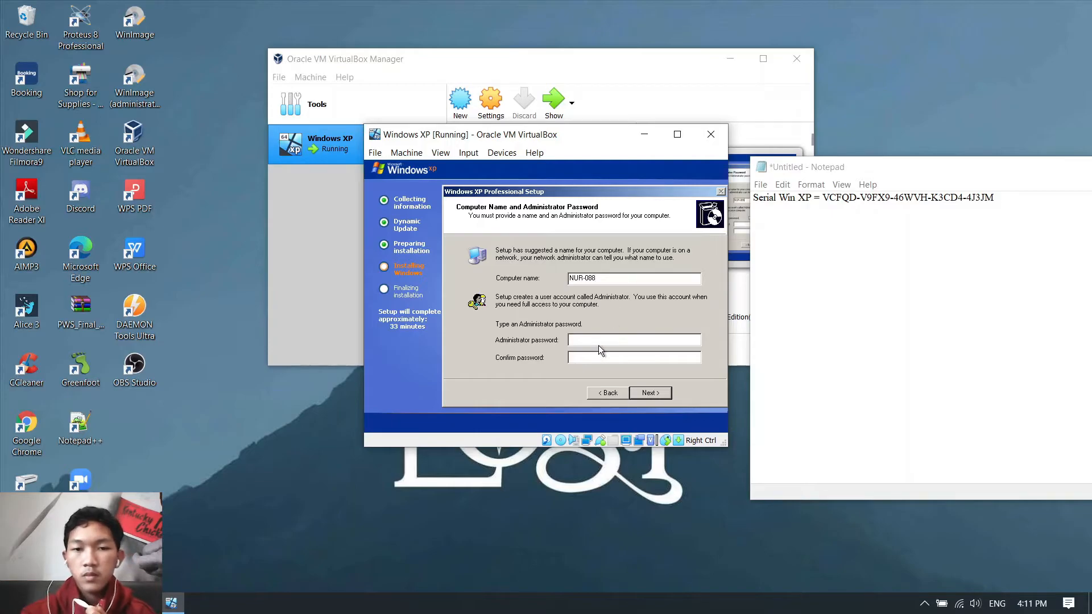
{"action": "left_click", "coordinate": [656, 394]}
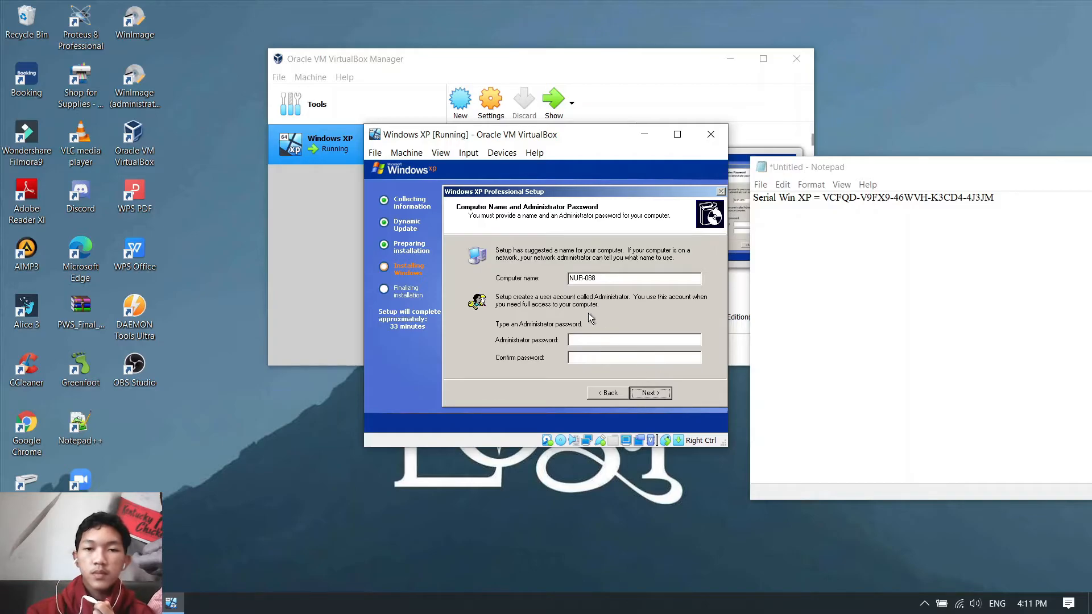
{"action": "left_click", "coordinate": [648, 393]}
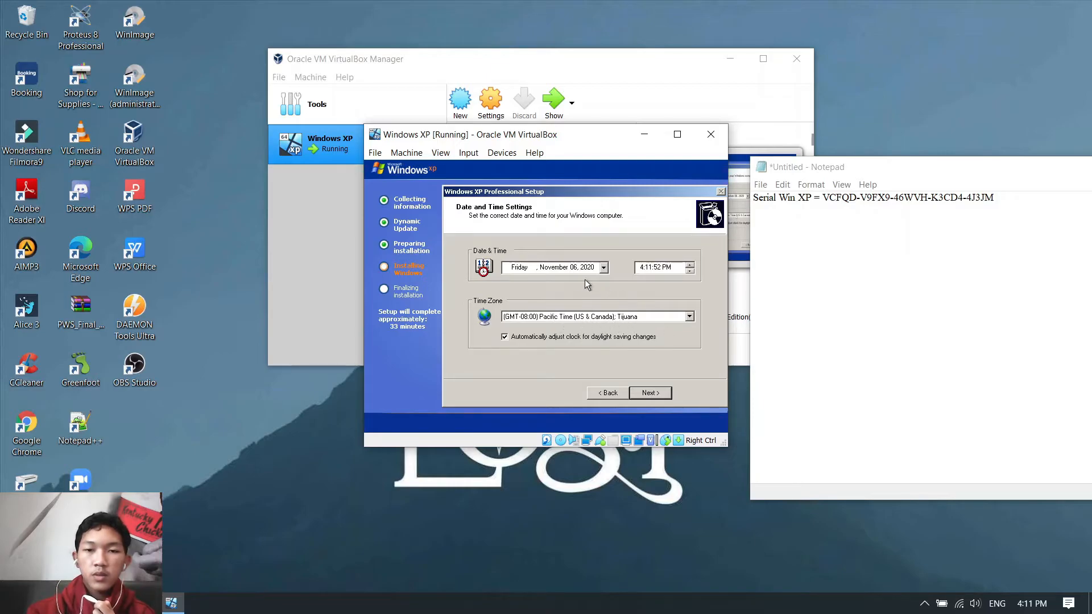
- Select the (GMT+07:00) Bangkok, Hanoi, Jakarta time zone and continue
{"action": "left_click", "coordinate": [619, 319]}
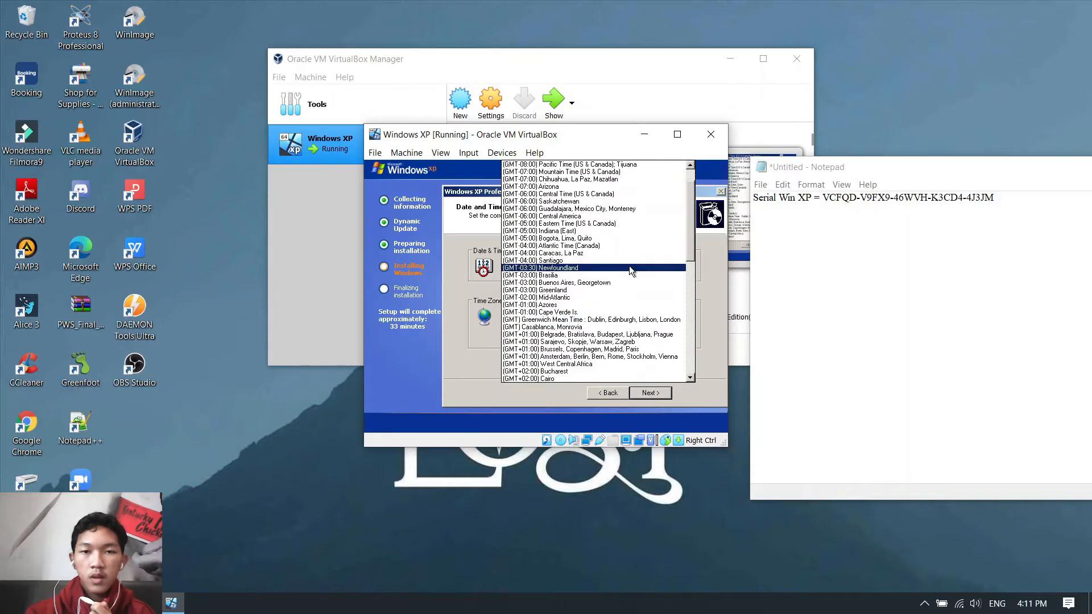
{"action": "scroll", "coordinate": [635, 224], "scroll_direction": "down", "scroll_amount": 3}
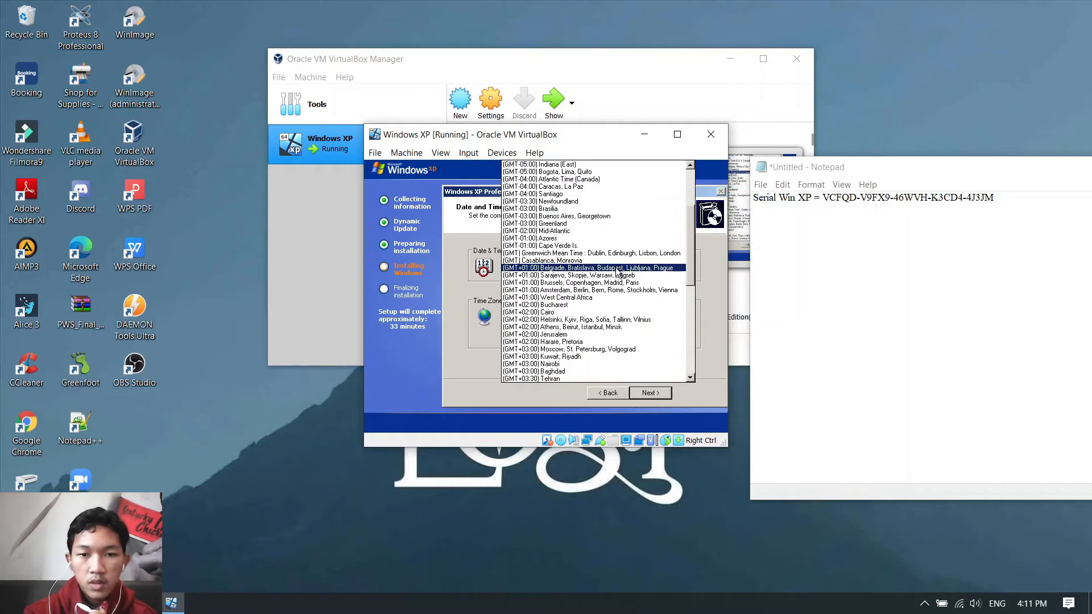
{"action": "scroll", "coordinate": [618, 272], "scroll_direction": "down", "scroll_amount": 11}
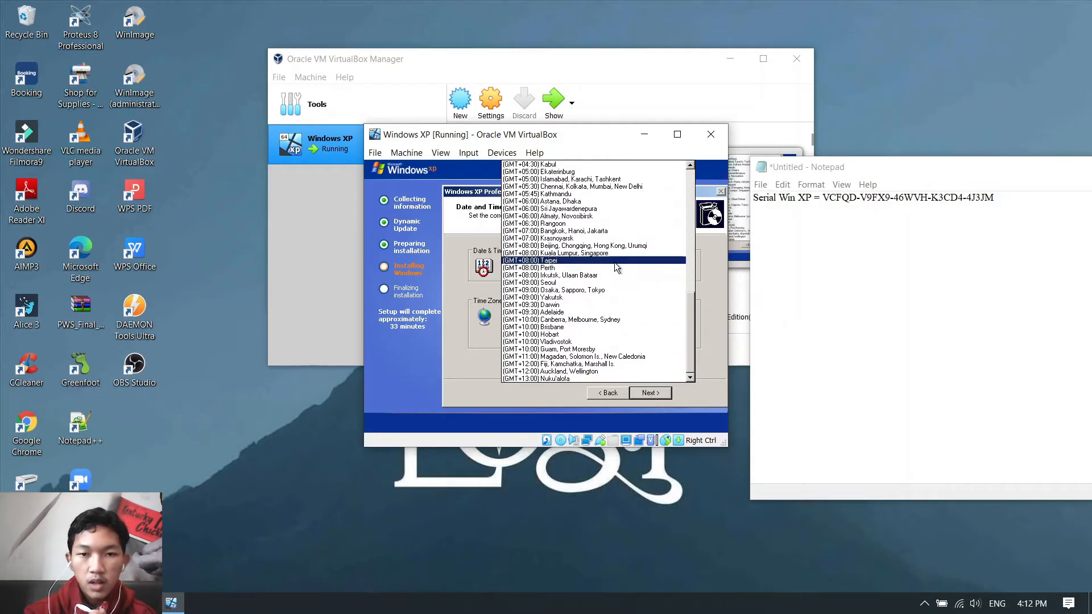
{"action": "left_click", "coordinate": [625, 231]}
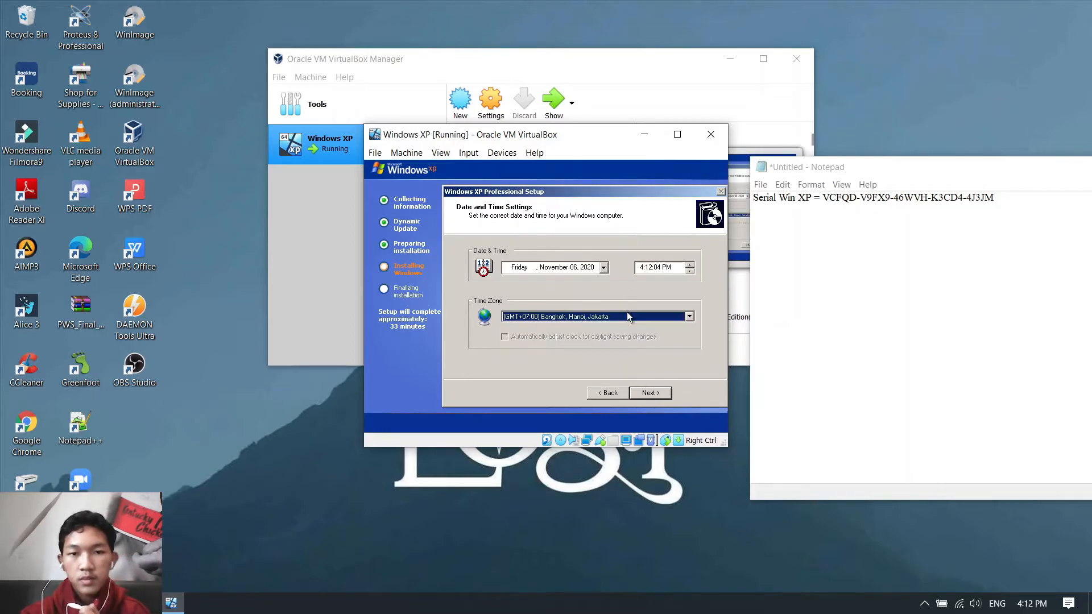
{"action": "left_click", "coordinate": [650, 391]}
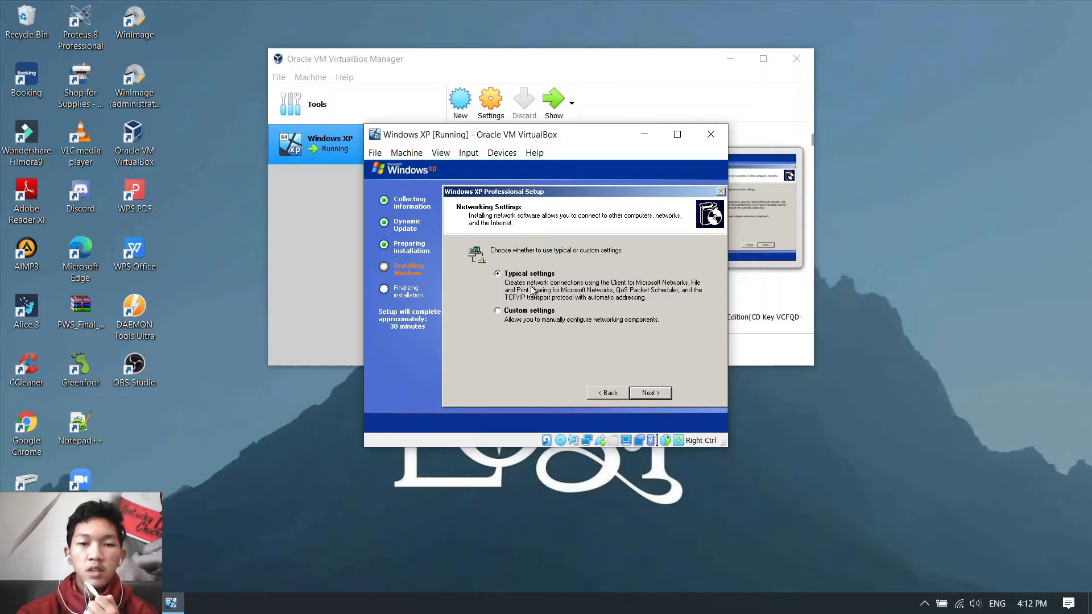
- Accept Typical networking settings and the WORKGROUP workgroup to finish installation
{"action": "left_click", "coordinate": [660, 395]}
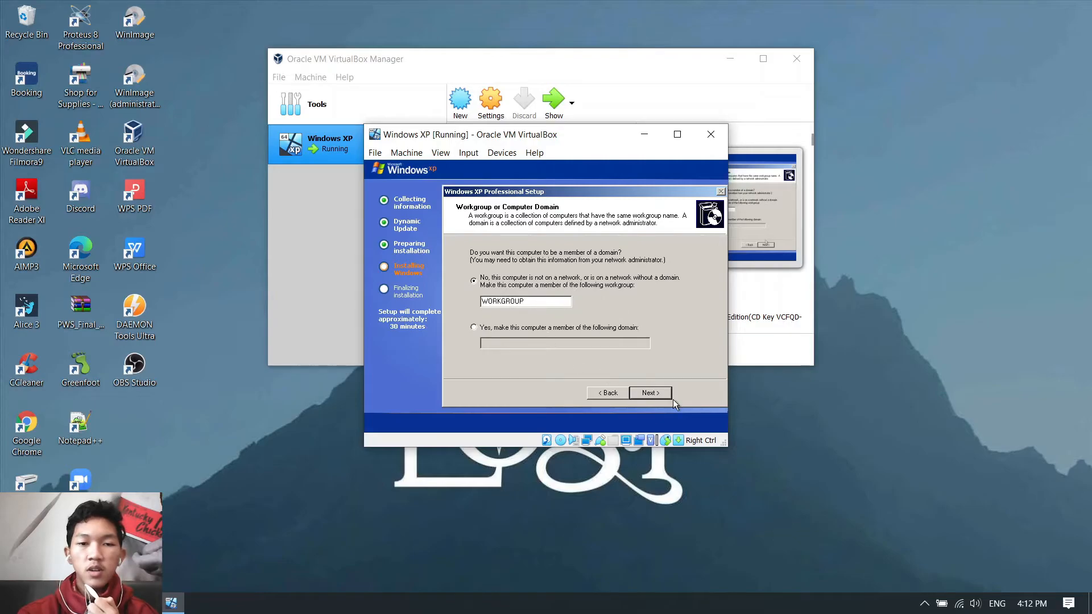
{"action": "left_click", "coordinate": [659, 392]}
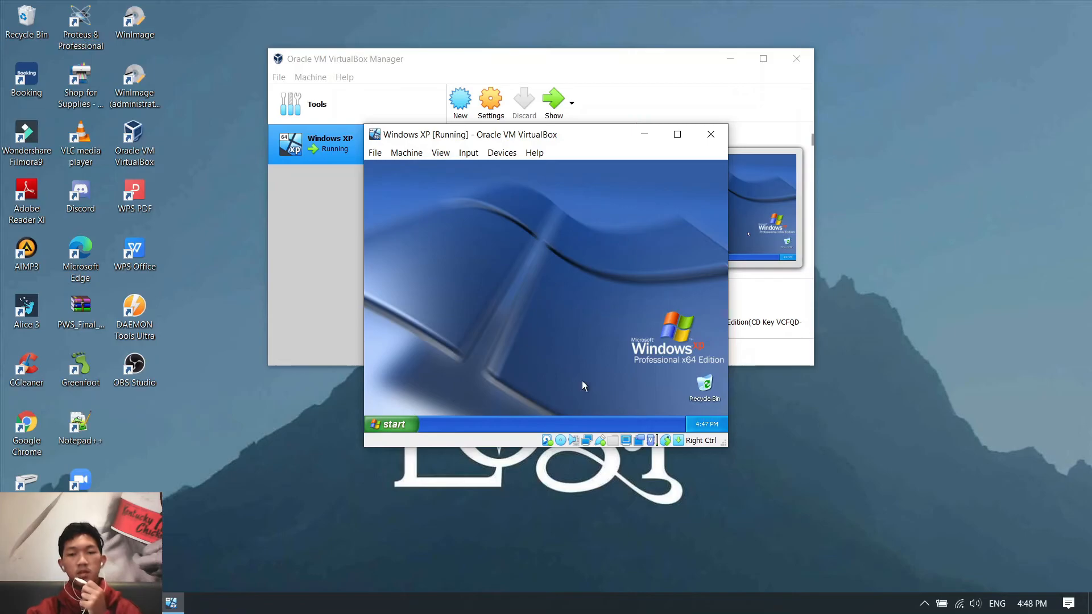
{"action": "right_click", "coordinate": [467, 236]}
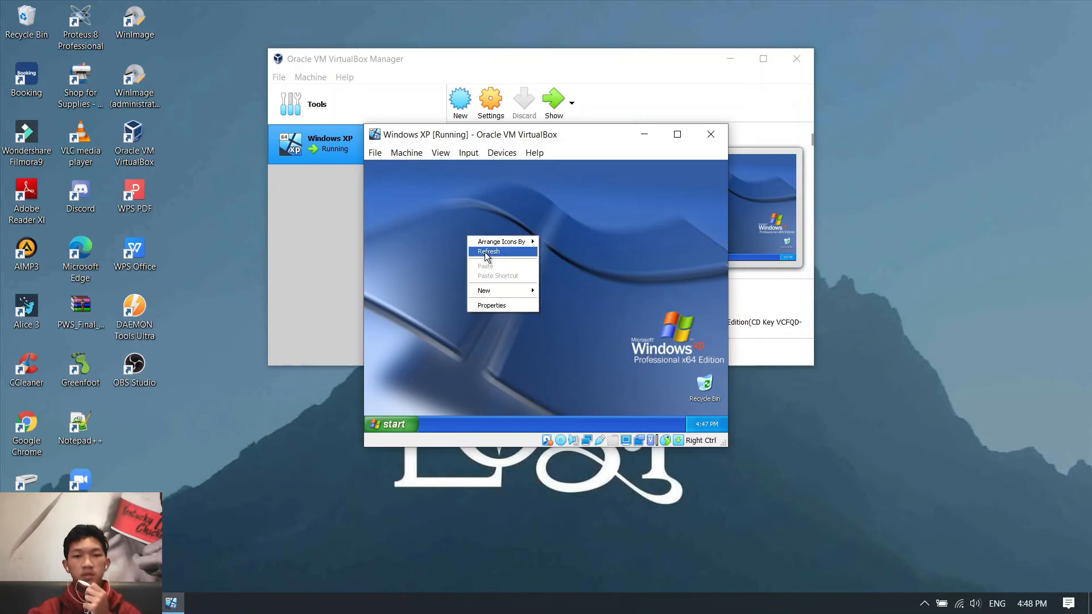
{"action": "left_click", "coordinate": [487, 251]}
{"action": "right_click", "coordinate": [445, 228]}
{"action": "left_click", "coordinate": [464, 243]}
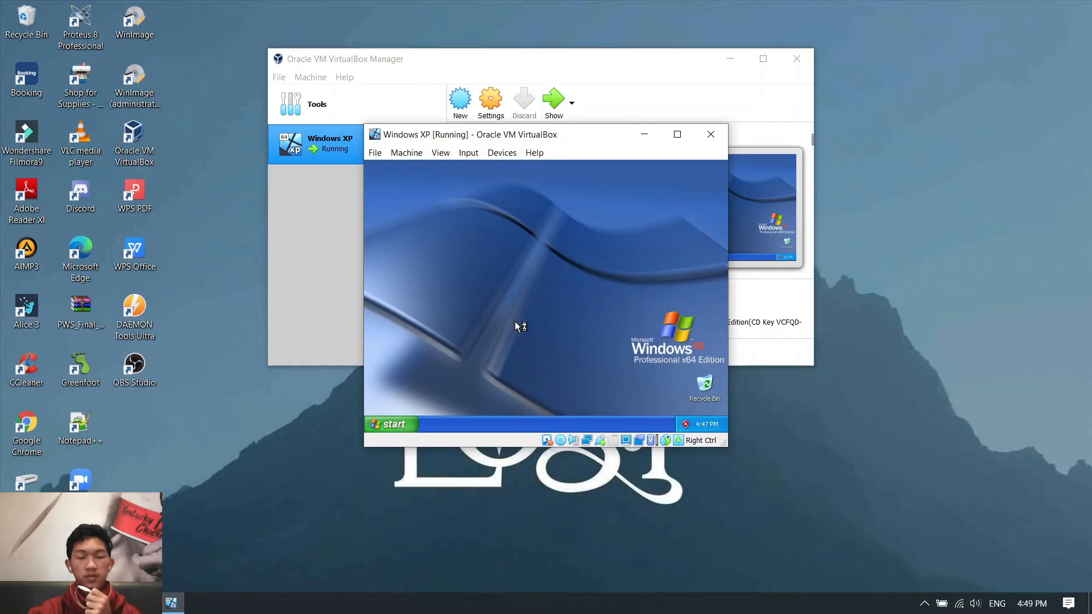
{"action": "left_click", "coordinate": [403, 424]}
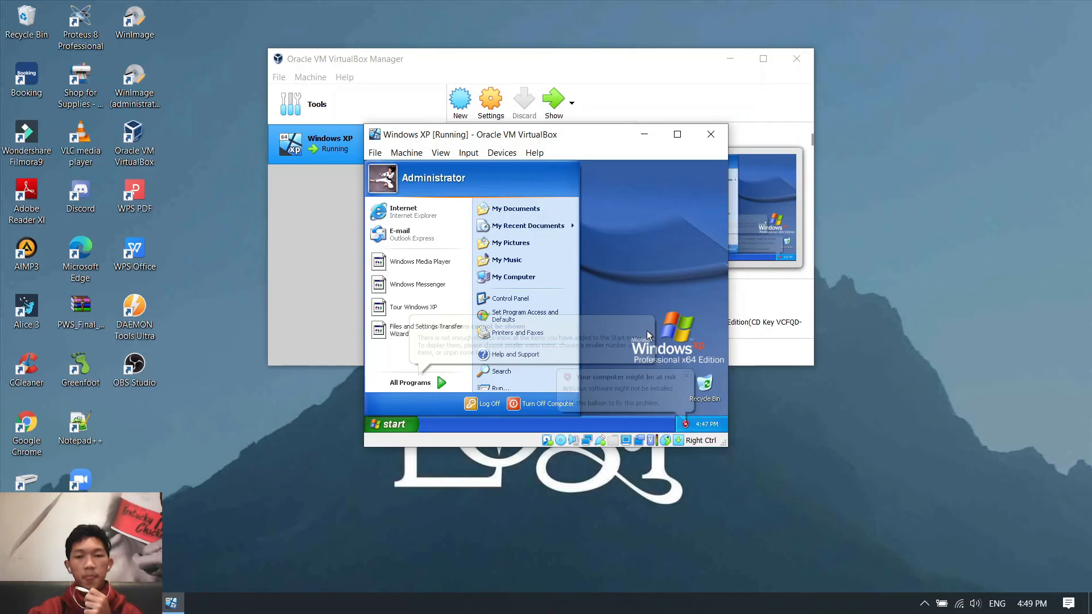
{"action": "left_click", "coordinate": [619, 252]}
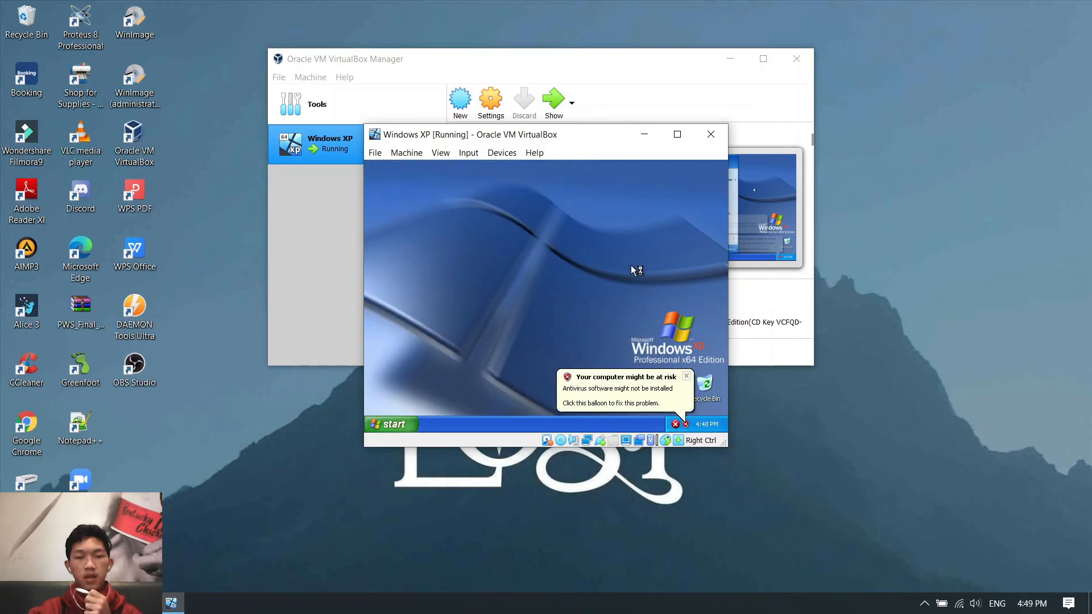
{"action": "left_click", "coordinate": [689, 380]}
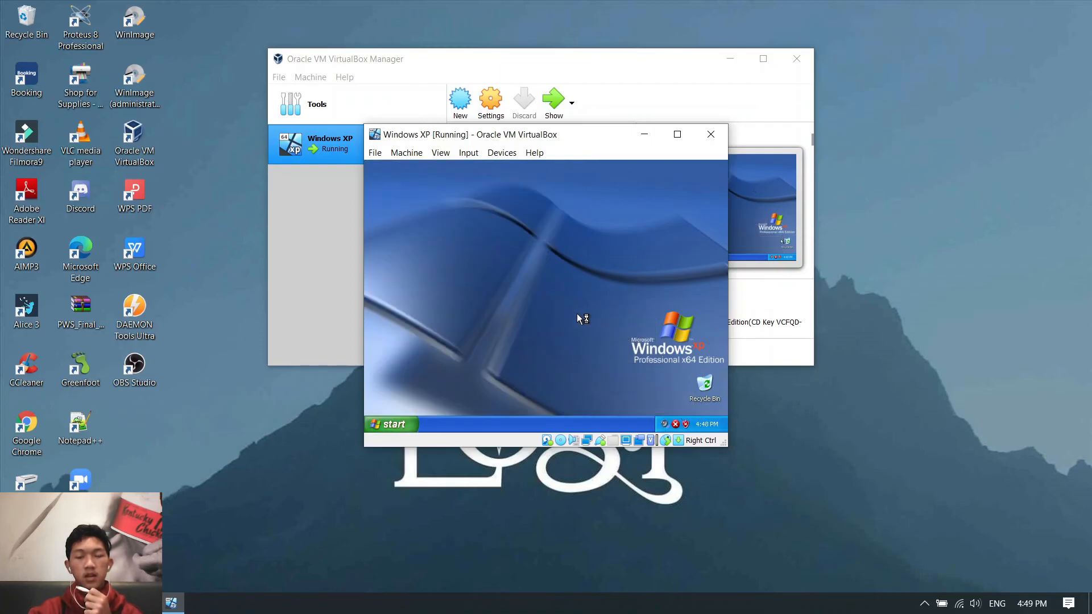